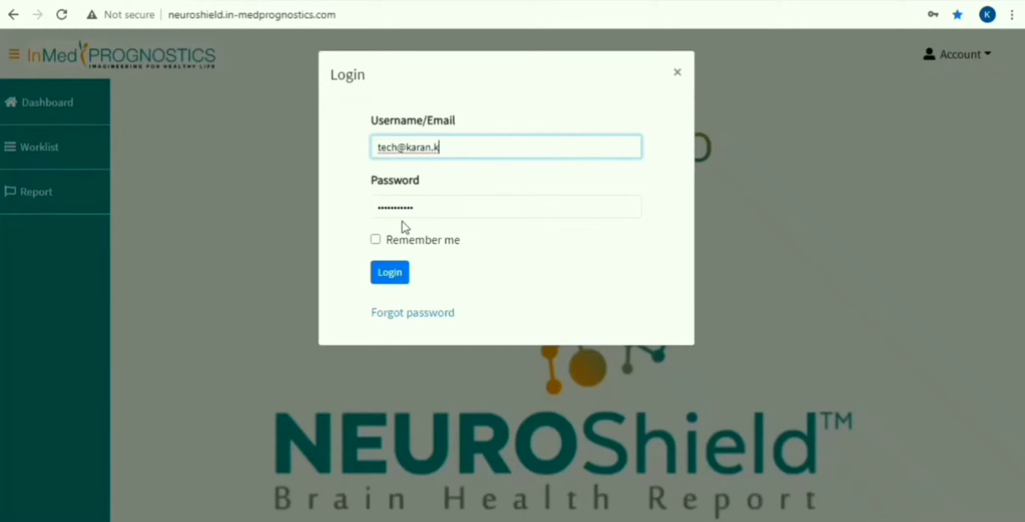
Log in with the technician credentials already filled in and open the form for uploading patient details
click(395, 272)
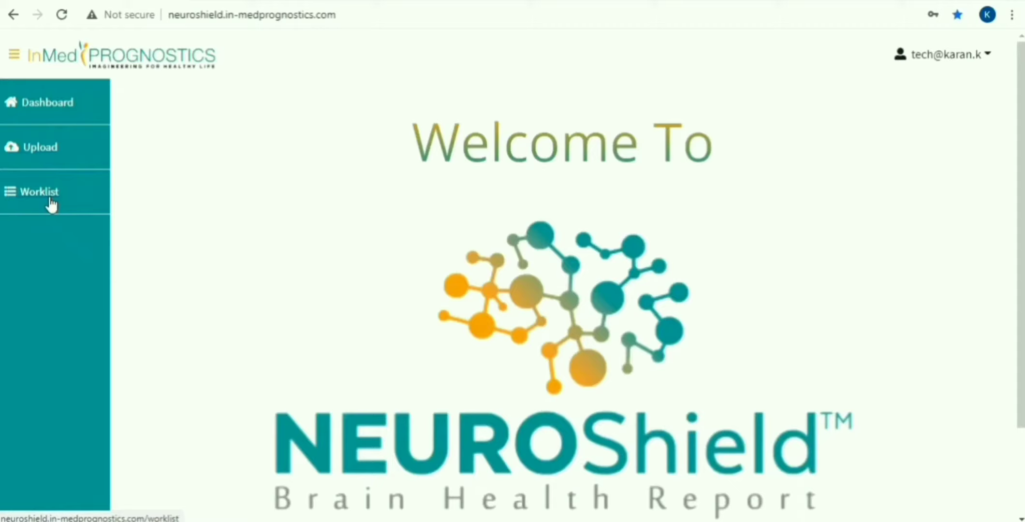
click(59, 157)
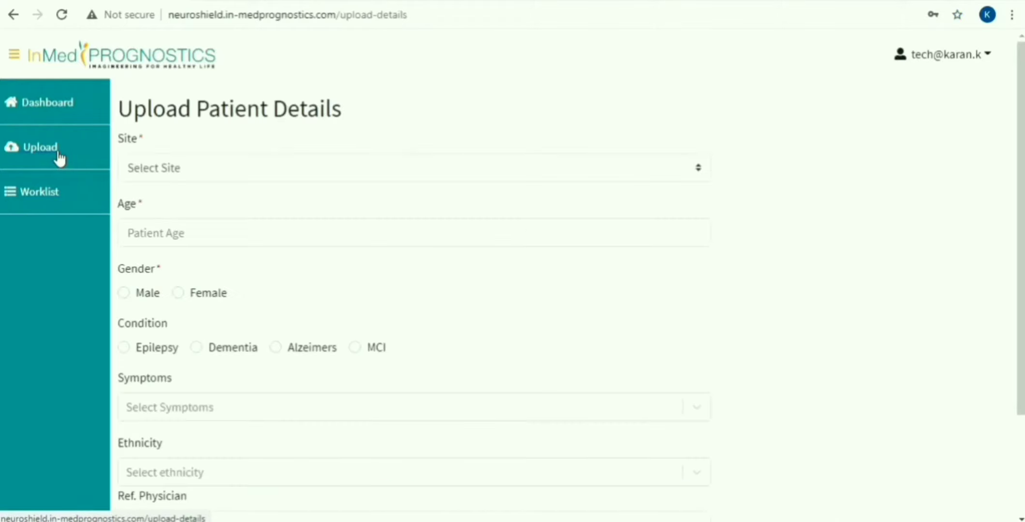
Fill in the patient details with the test site, age 34, gender Male and condition Epilepsy
click(199, 170)
click(199, 412)
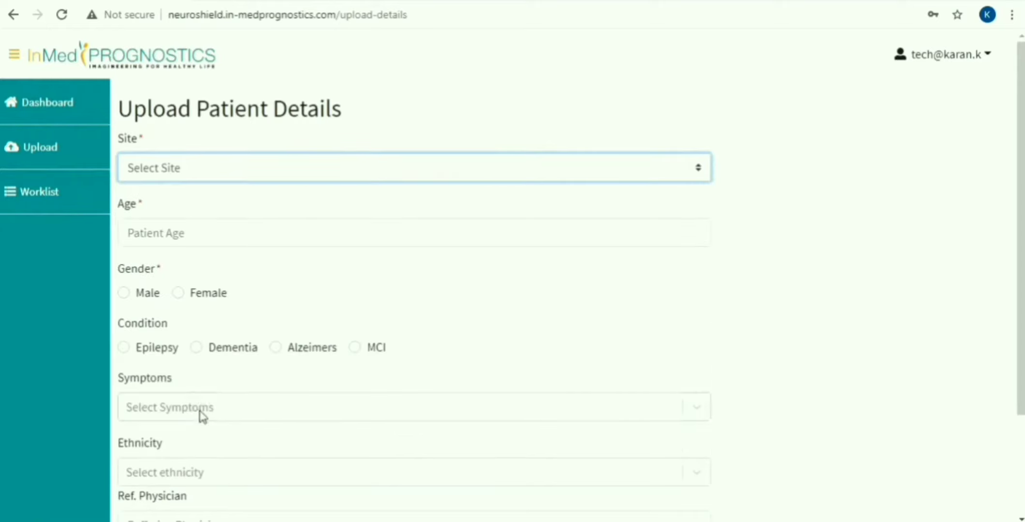
click(193, 237)
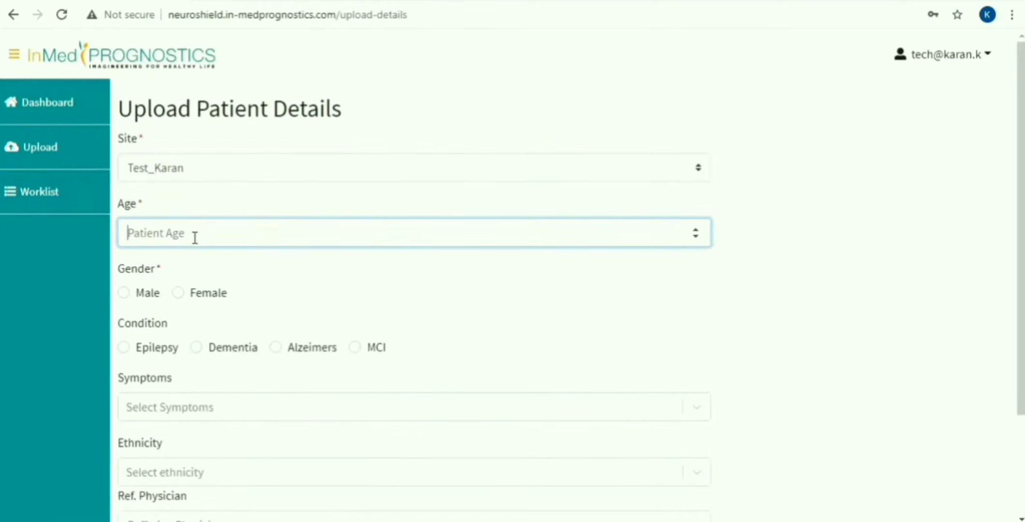
text(34)
click(131, 295)
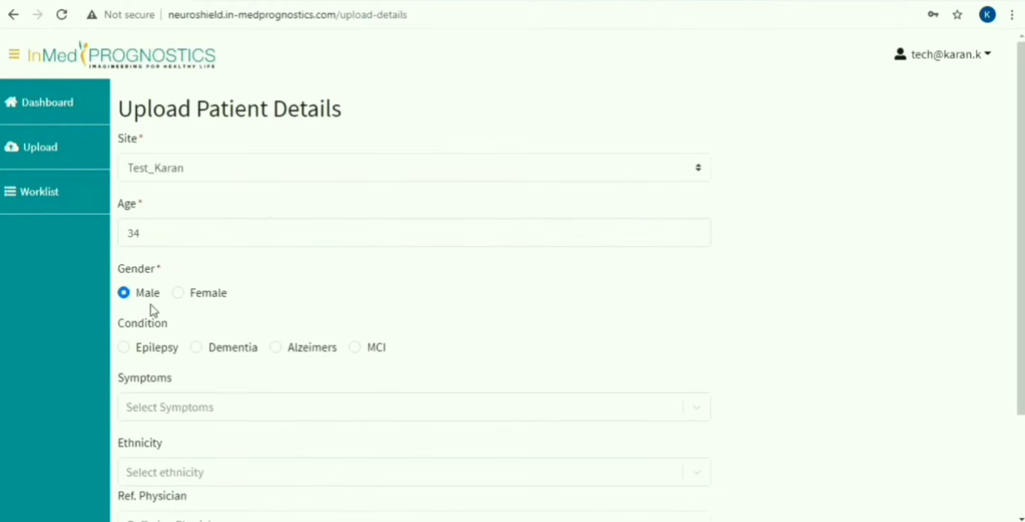
click(176, 357)
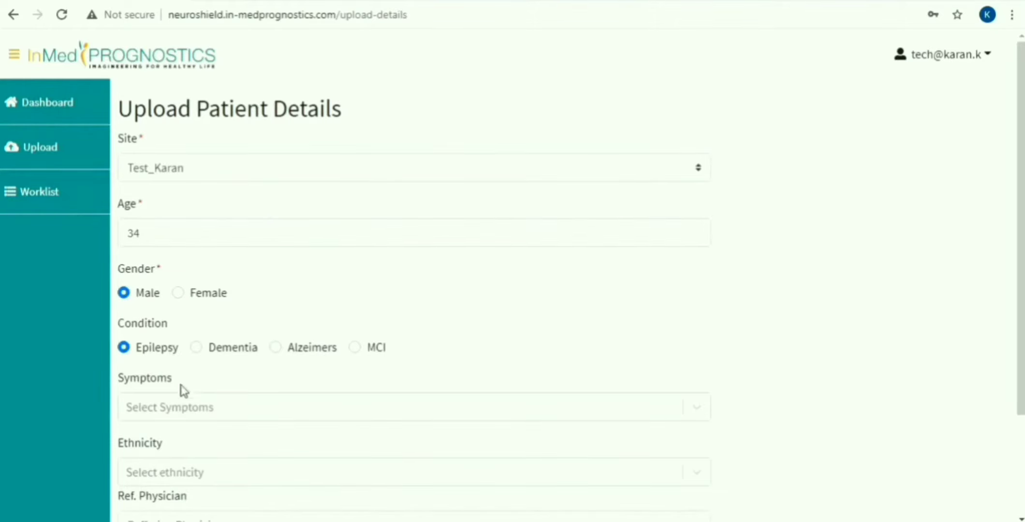
Add Seizure and Headache as the patient's symptoms
click(169, 410)
click(154, 322)
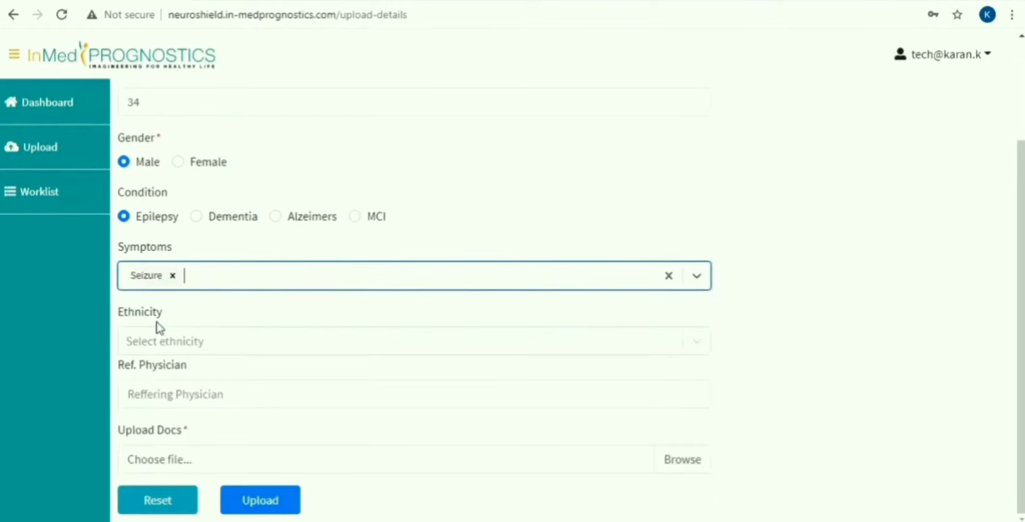
click(211, 285)
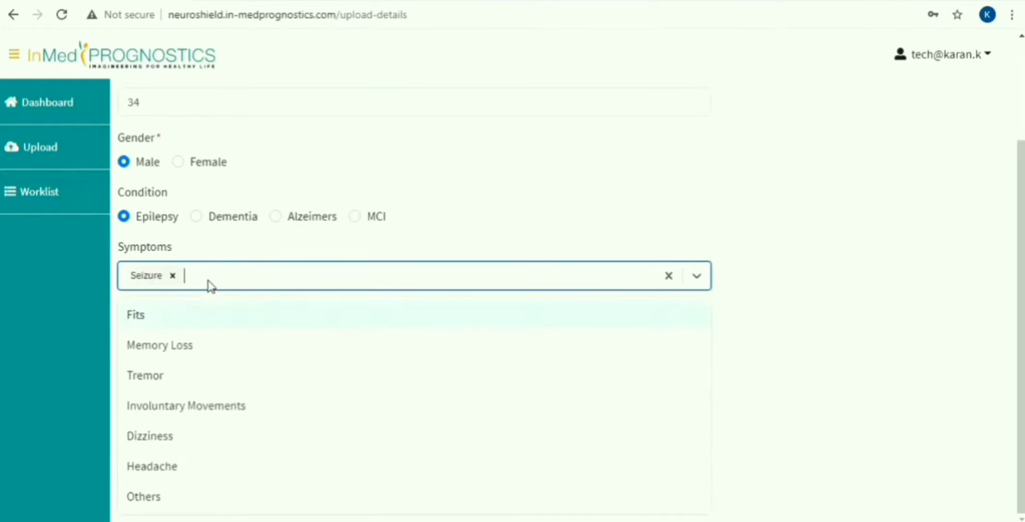
click(177, 463)
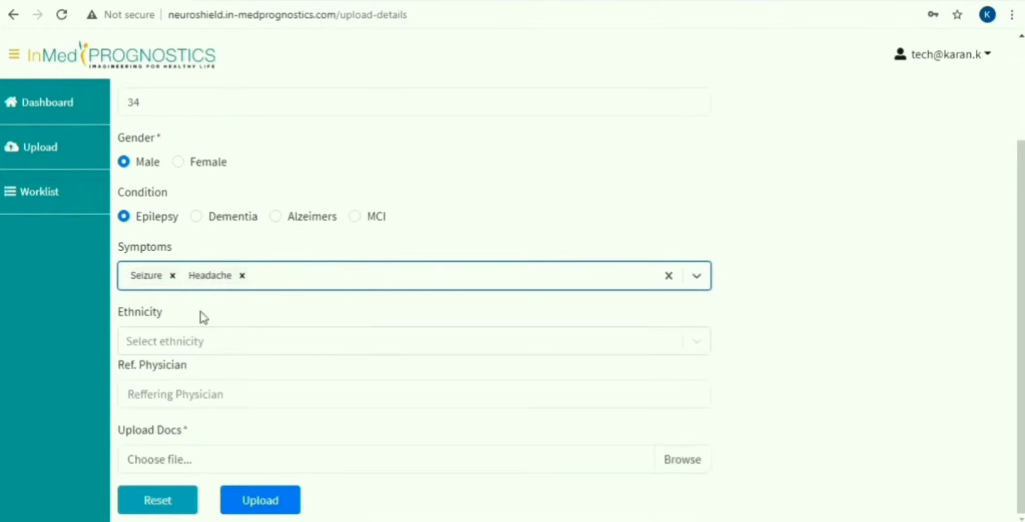
Set the patient's ethnicity to Indian and fill in the referring physician with the suggested name
click(197, 345)
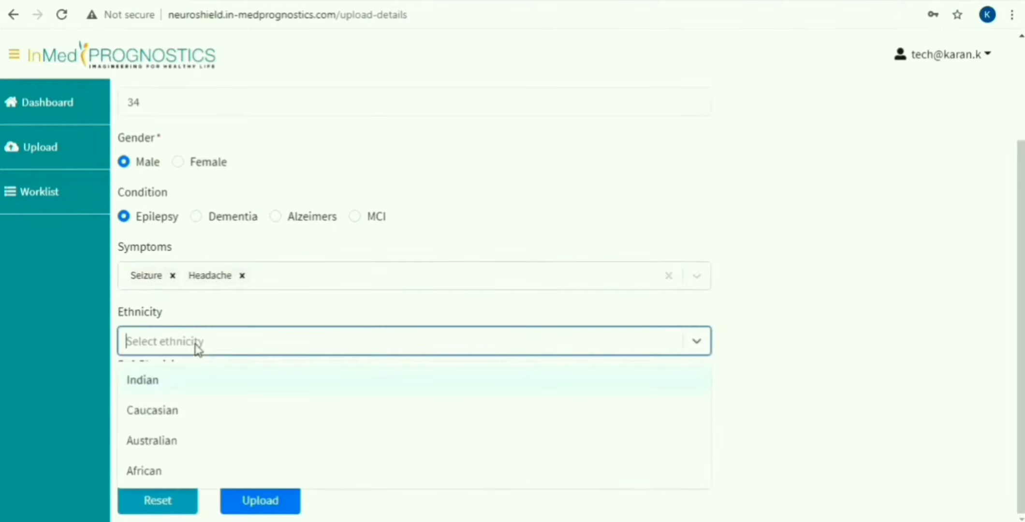
click(190, 382)
click(194, 402)
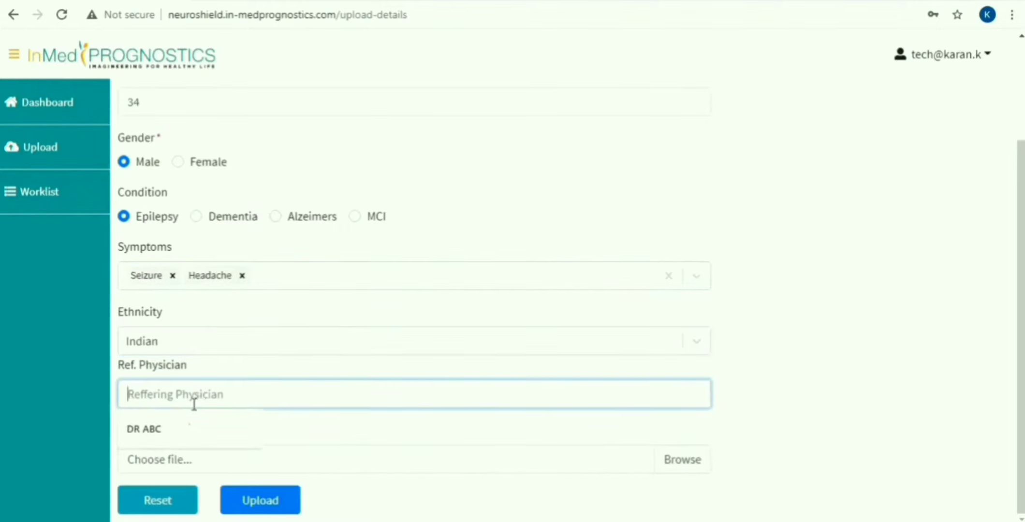
click(187, 430)
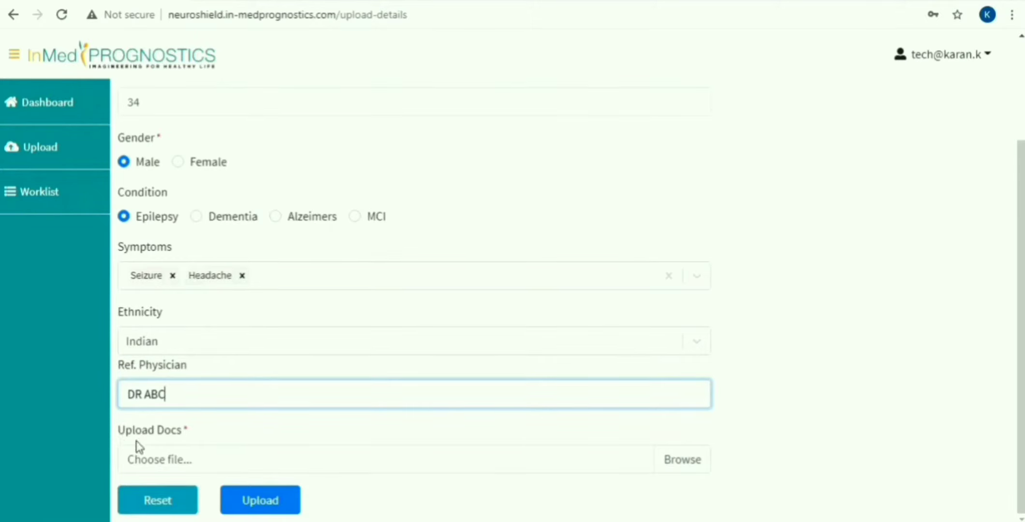
Choose all scan files in the inner Case 4 folder under Desktop > In-Med > Case 4 as upload documents
click(670, 458)
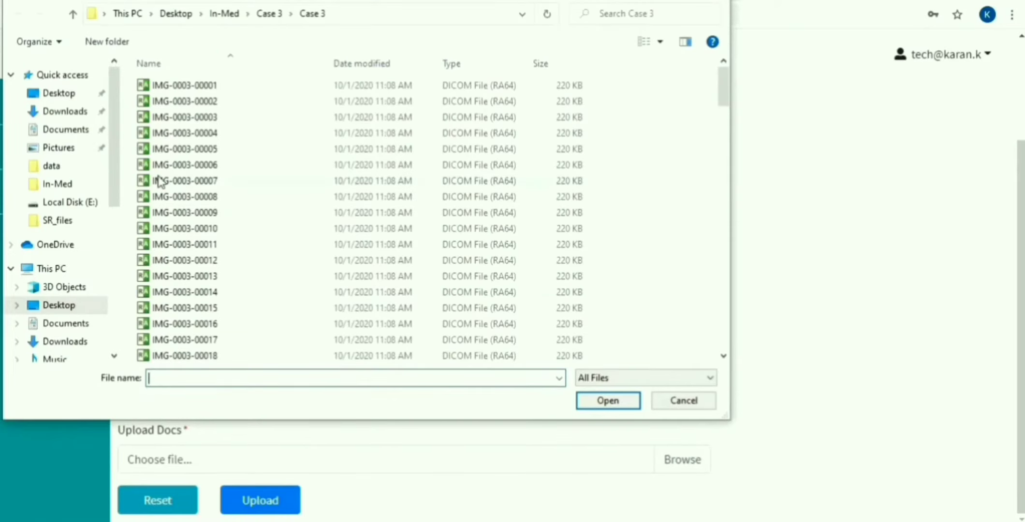
click(83, 304)
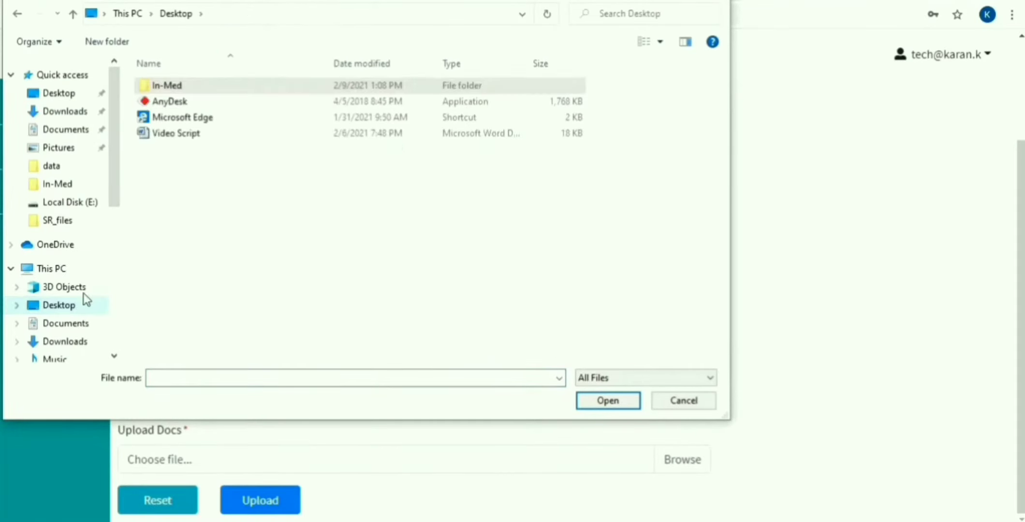
double_click(177, 87)
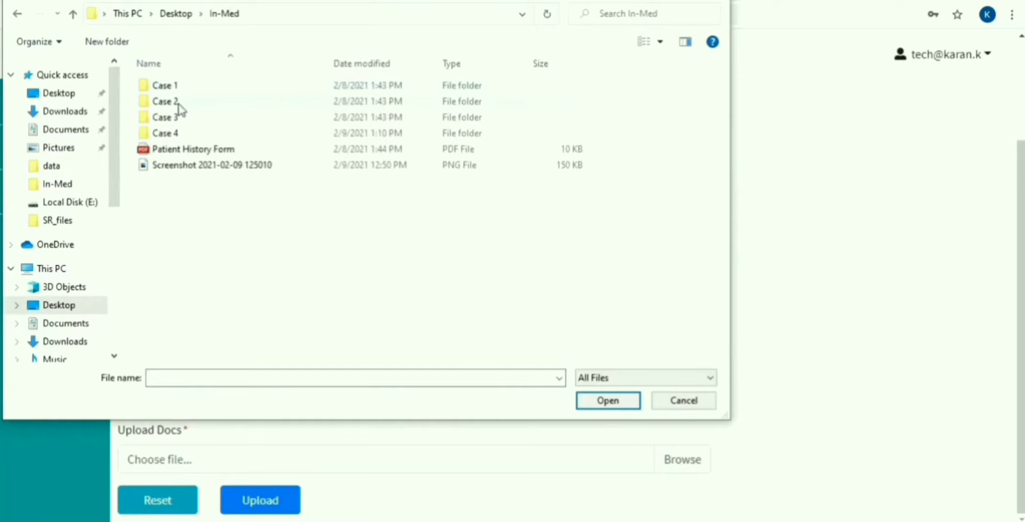
double_click(173, 136)
click(175, 90)
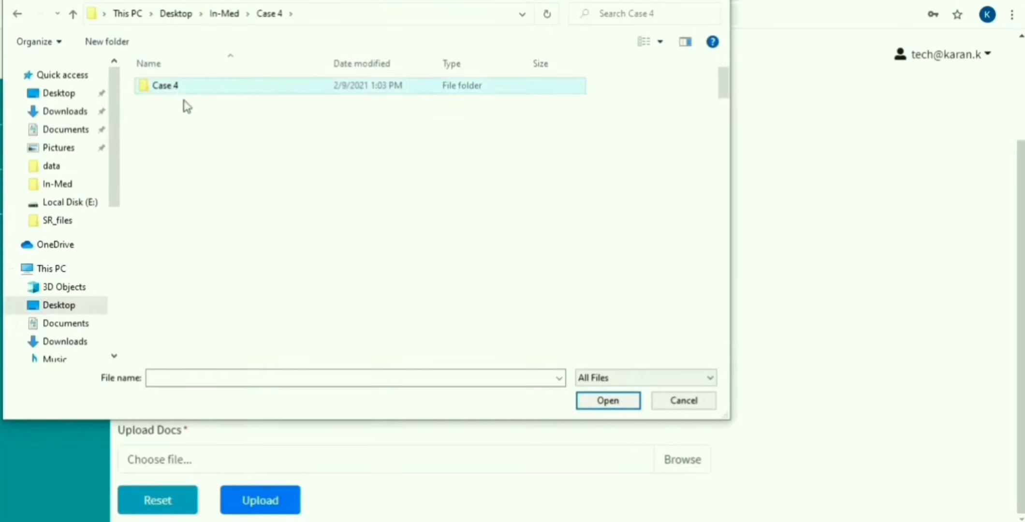
double_click(182, 92)
key(ctrl+a)
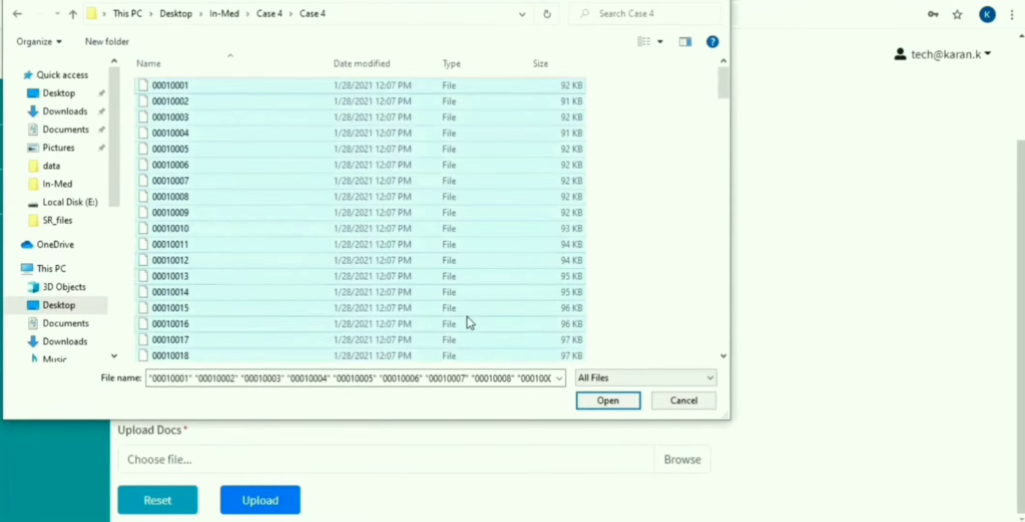
click(594, 401)
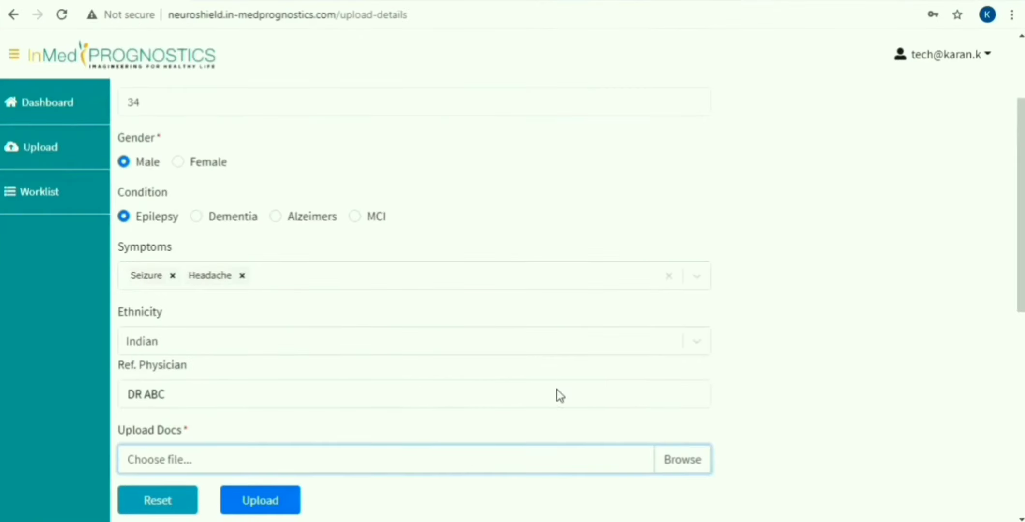
Check the list of selected files and upload the patient case
scroll(513, 460, down, 10)
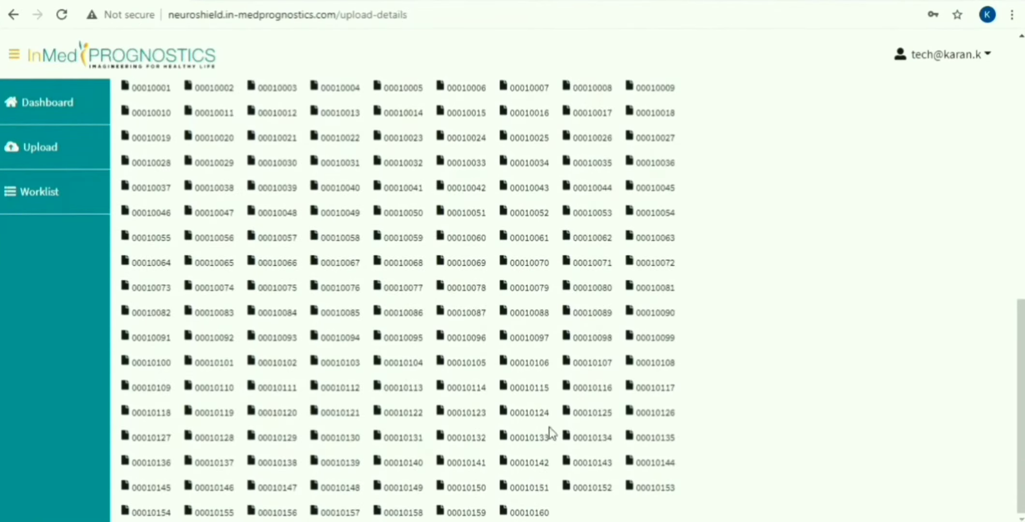
scroll(474, 336, up, 6)
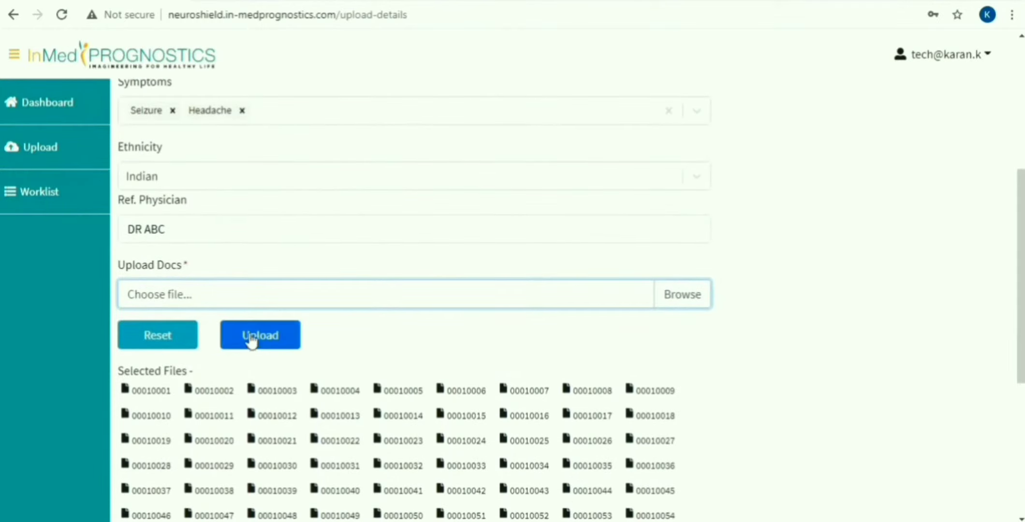
click(251, 340)
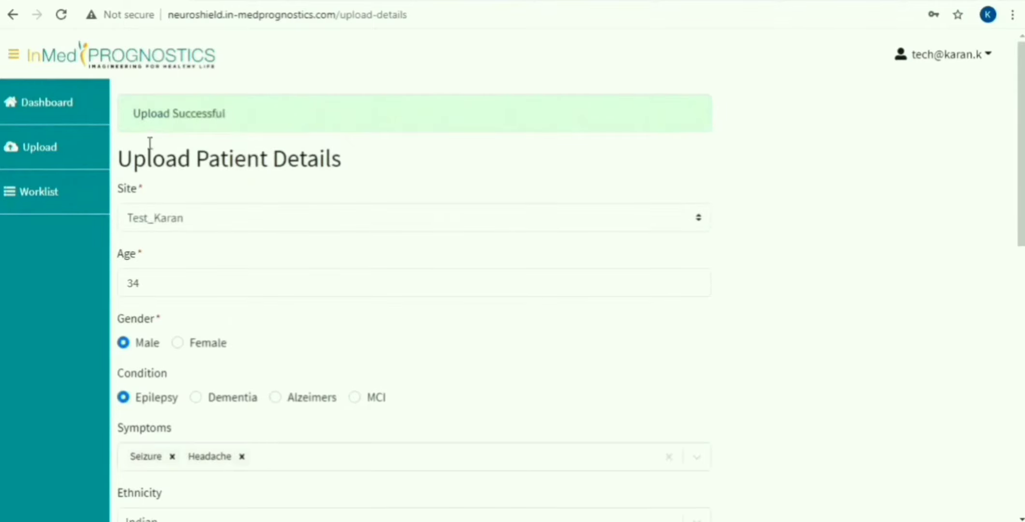
Open the most recently uploaded case from the worklist for editing
click(57, 202)
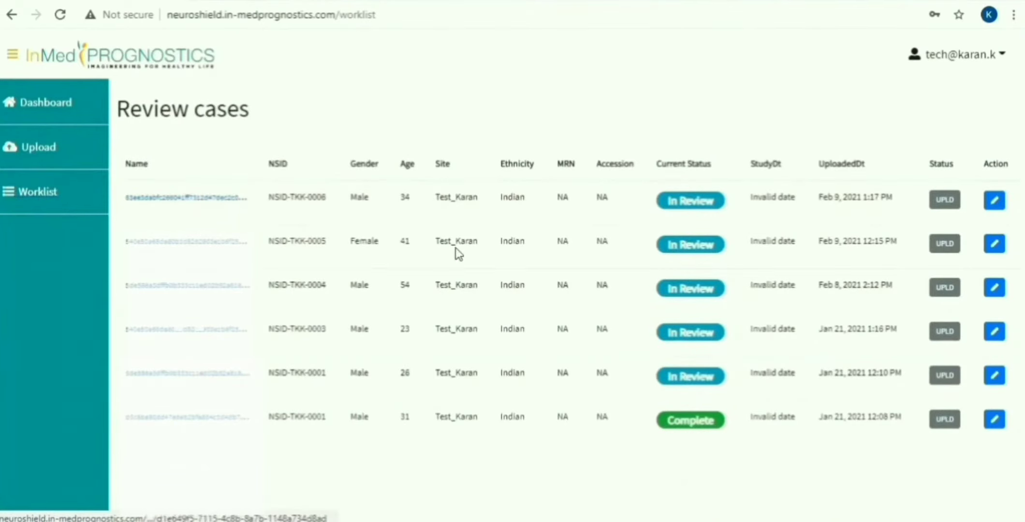
click(995, 202)
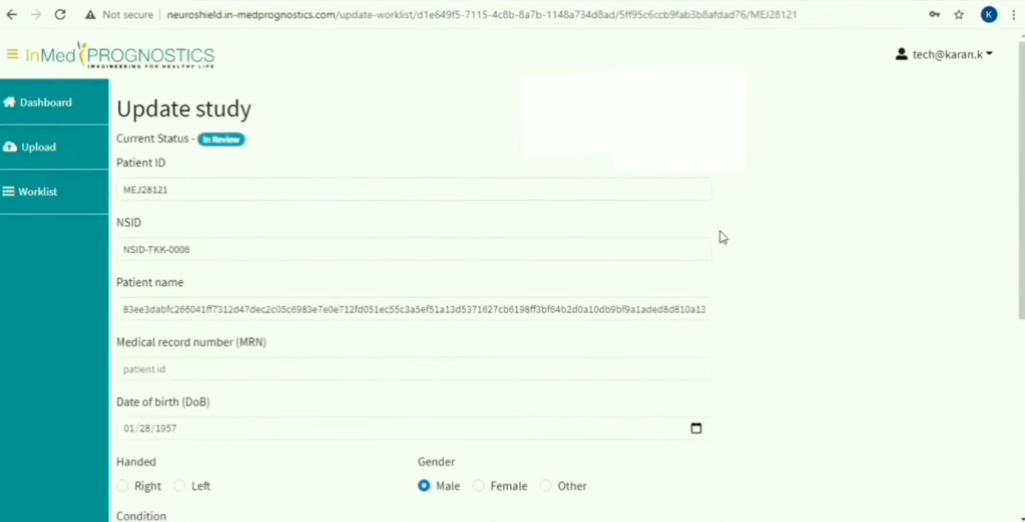
Attach the Patient History Form PDF from the In-Med folder on the Desktop as the study's patient history
scroll(303, 348, down, 3)
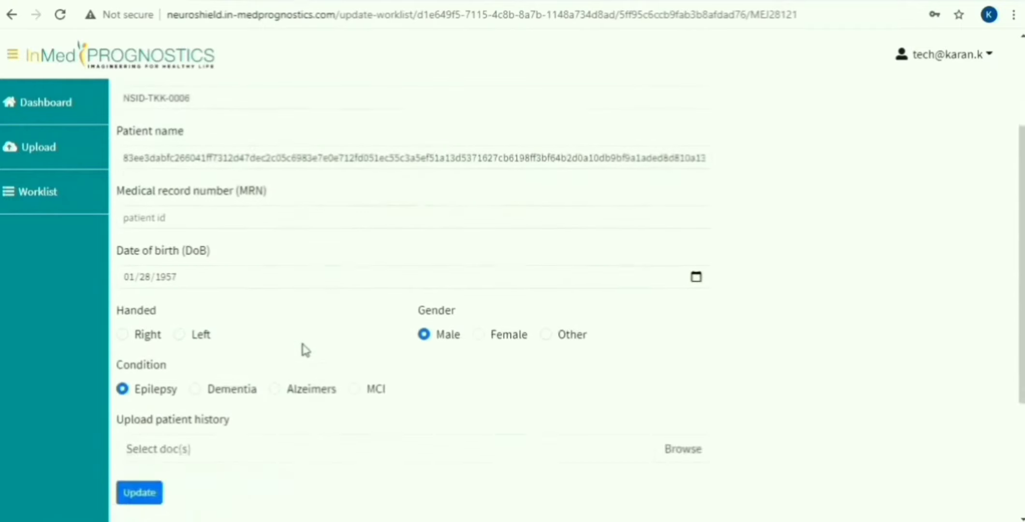
scroll(305, 352, down, 2)
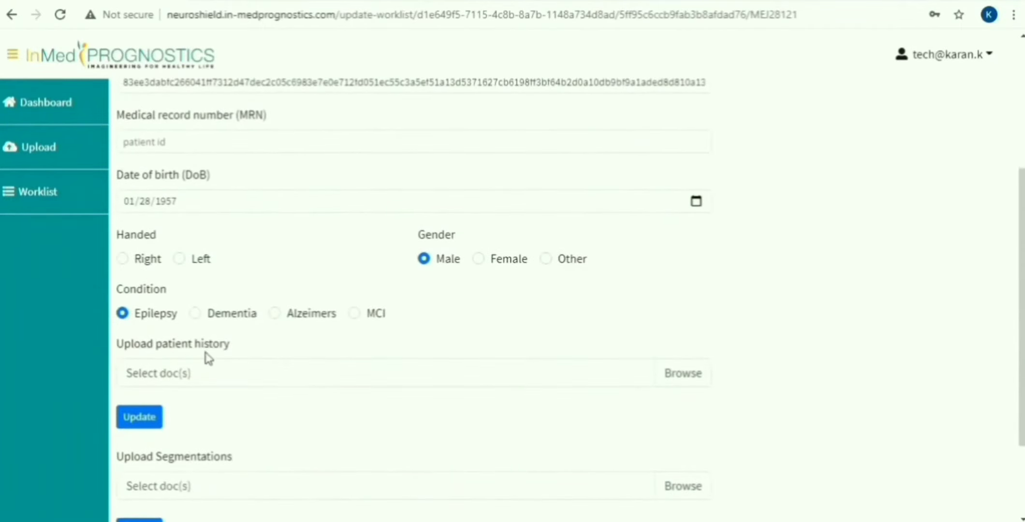
click(685, 381)
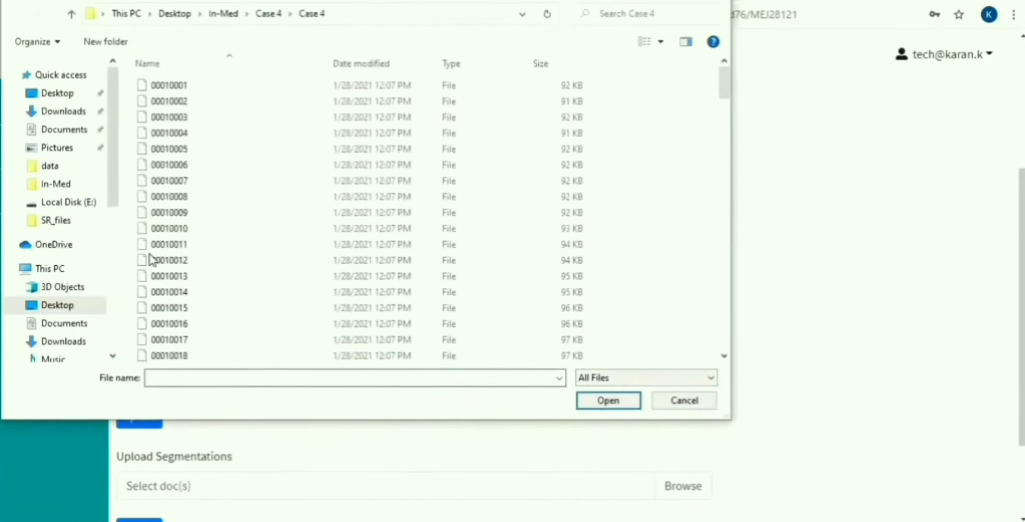
click(79, 315)
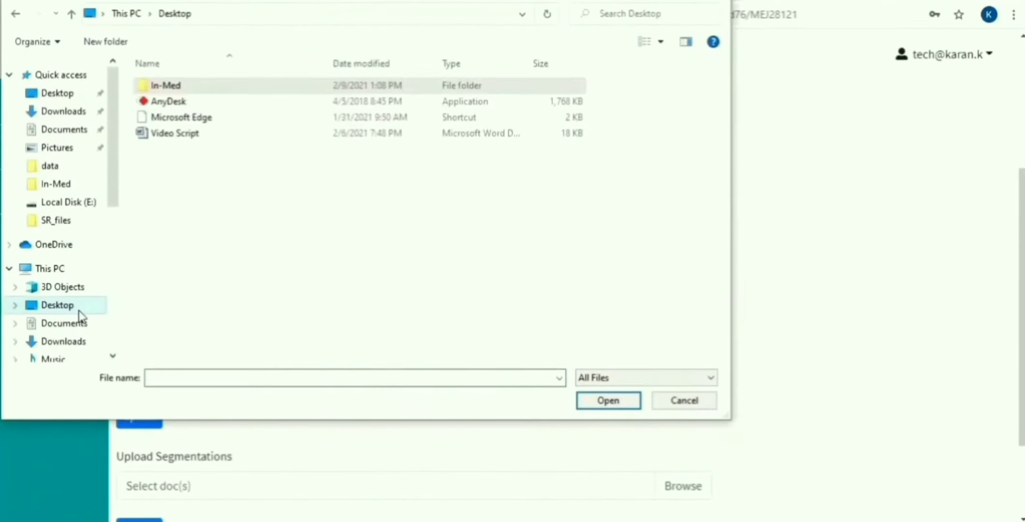
double_click(254, 86)
click(234, 154)
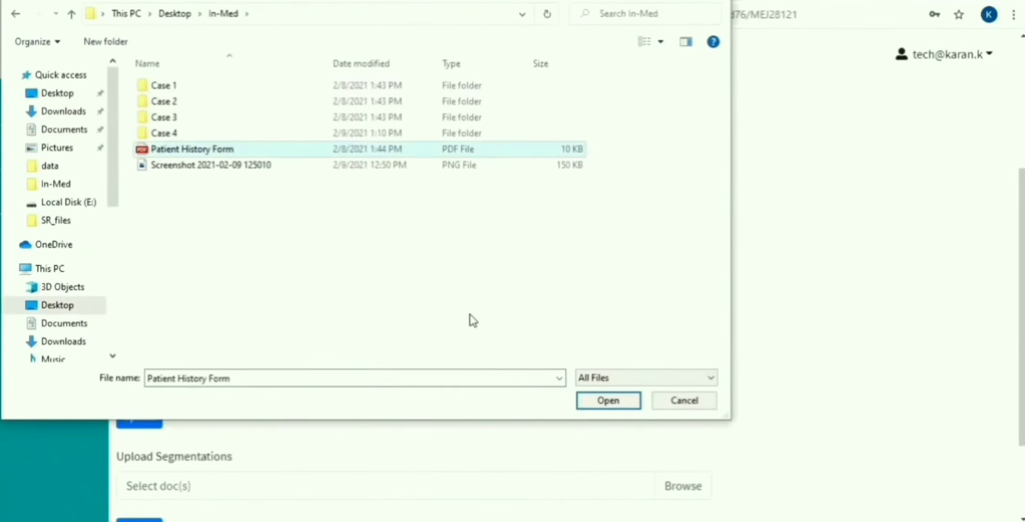
click(608, 401)
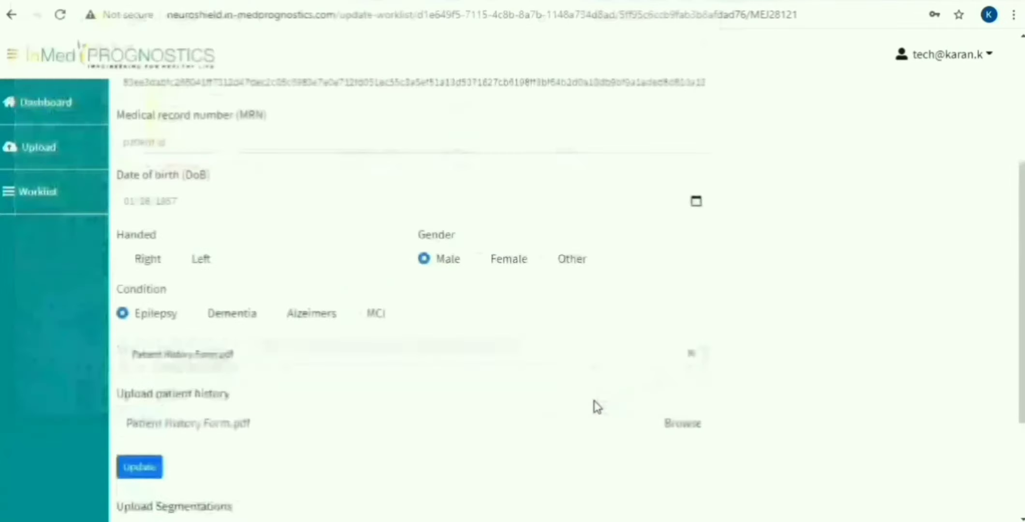
scroll(517, 404, down, 1)
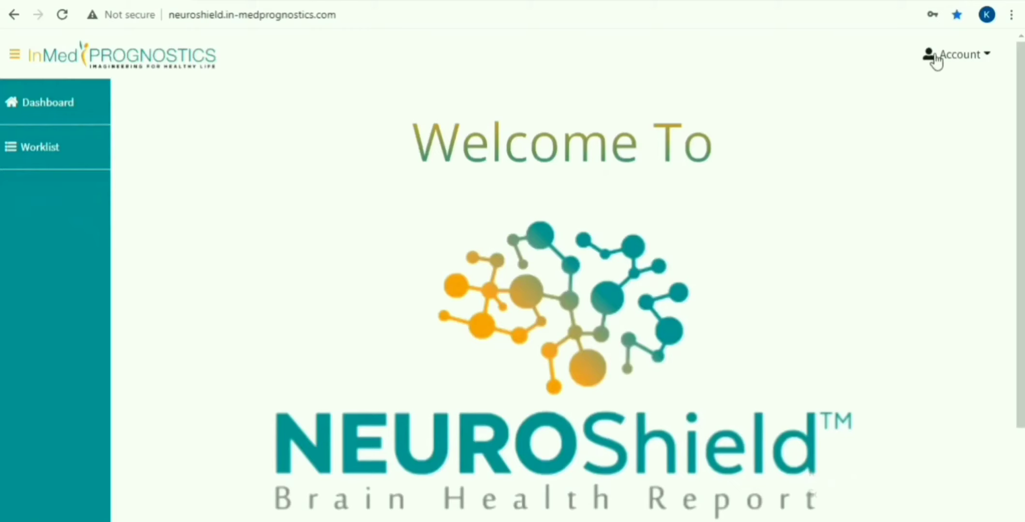
Log in to the radiologist account by entering its username and password
click(932, 58)
click(919, 100)
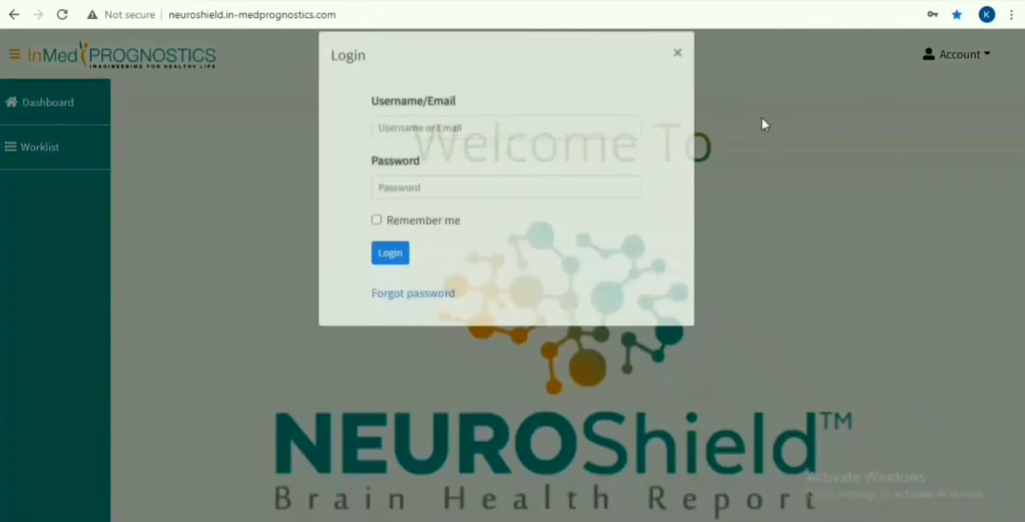
click(399, 144)
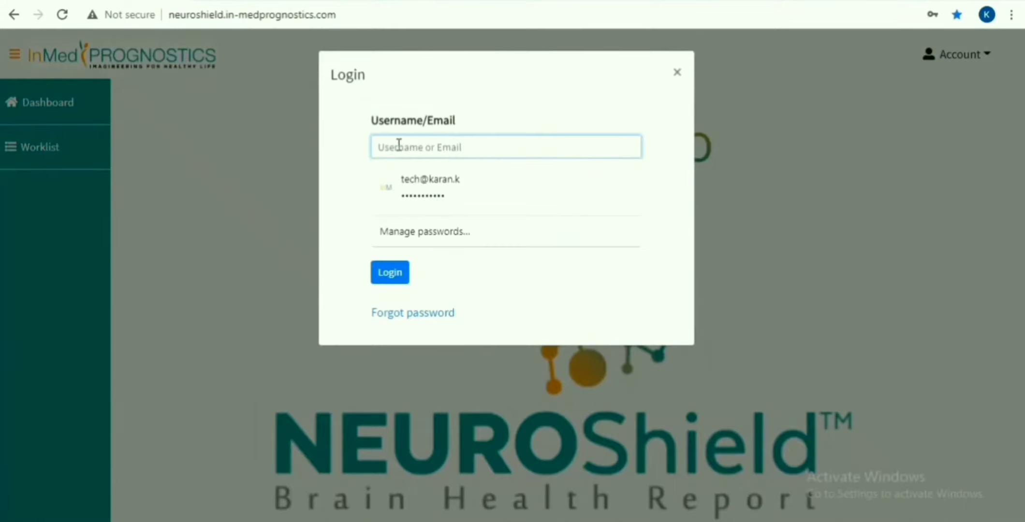
text(rad@shivam)
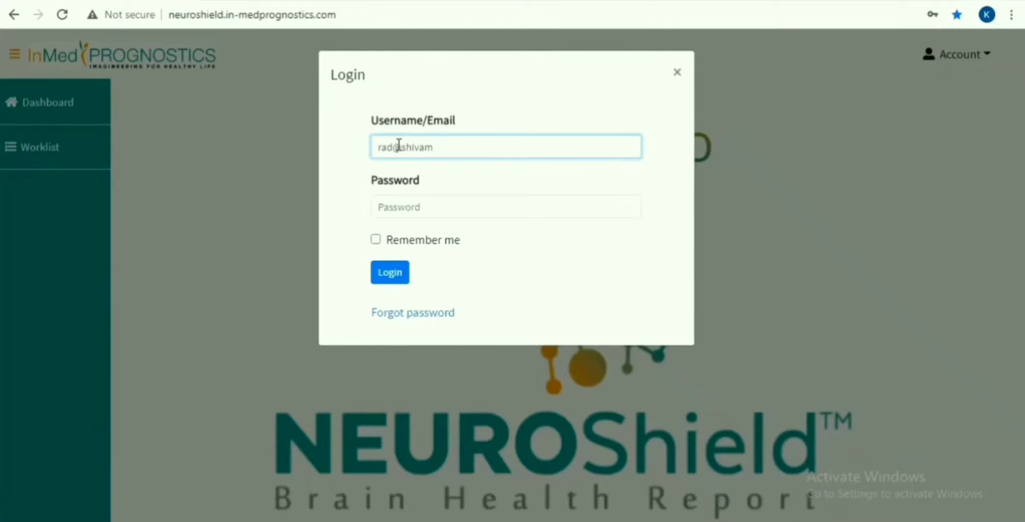
key(Tab)
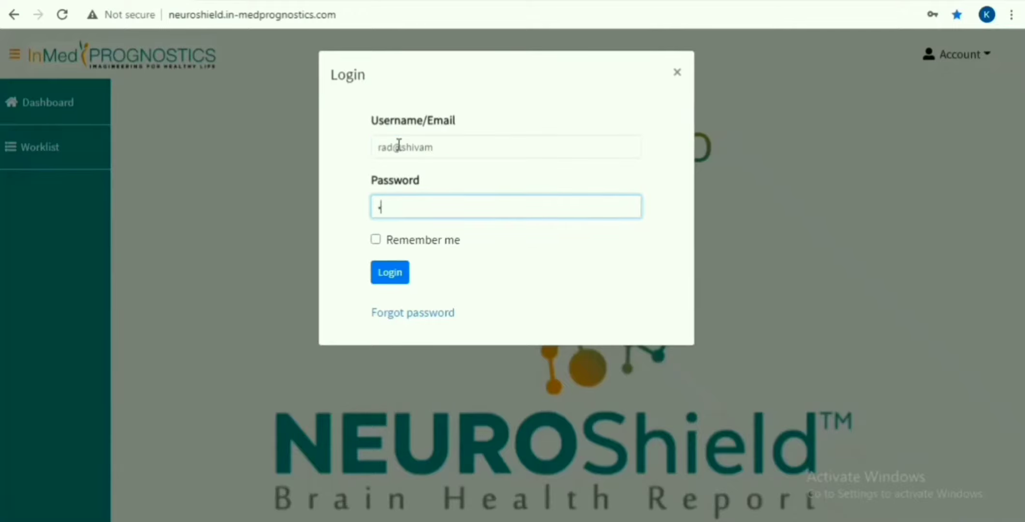
text(*)
key(Return)
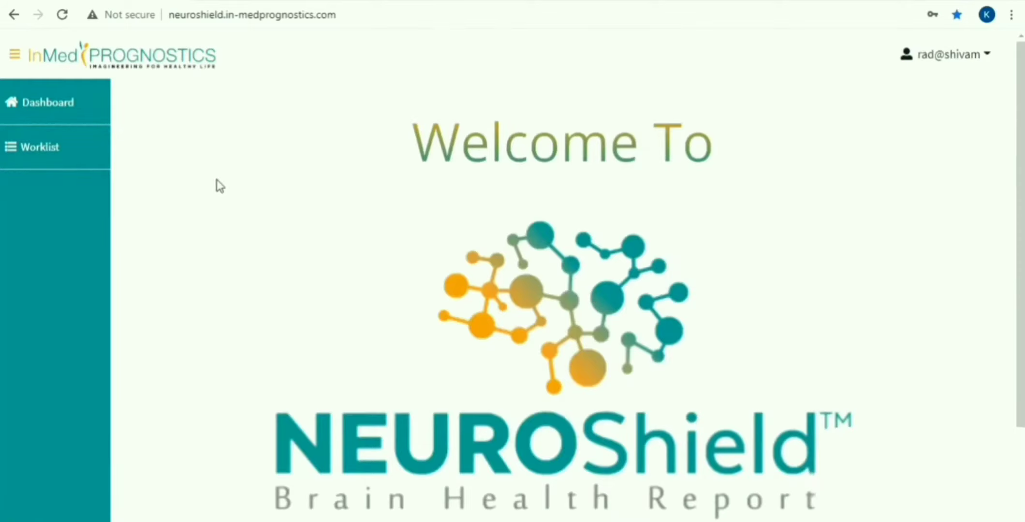
Open the worklist and launch the brain scan viewer for the case with Complete status
click(51, 160)
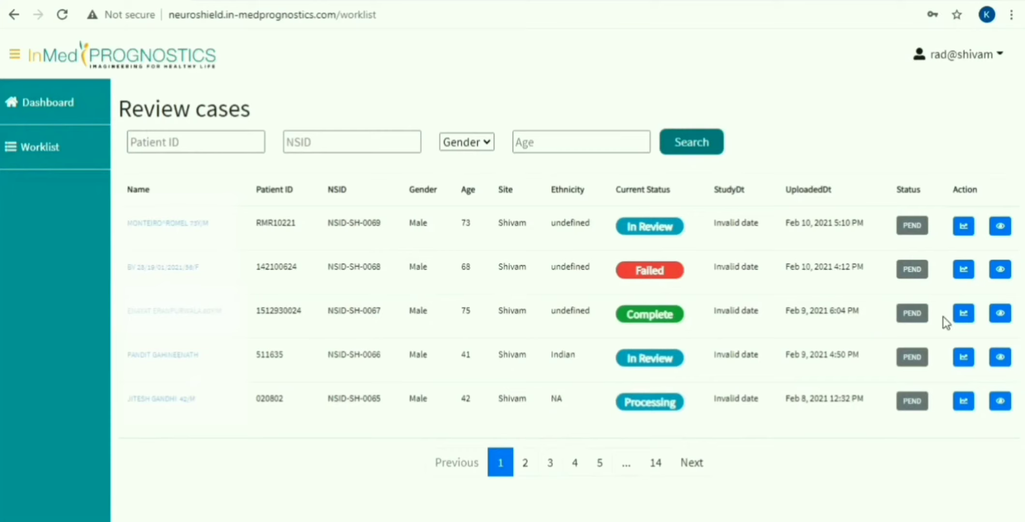
click(999, 315)
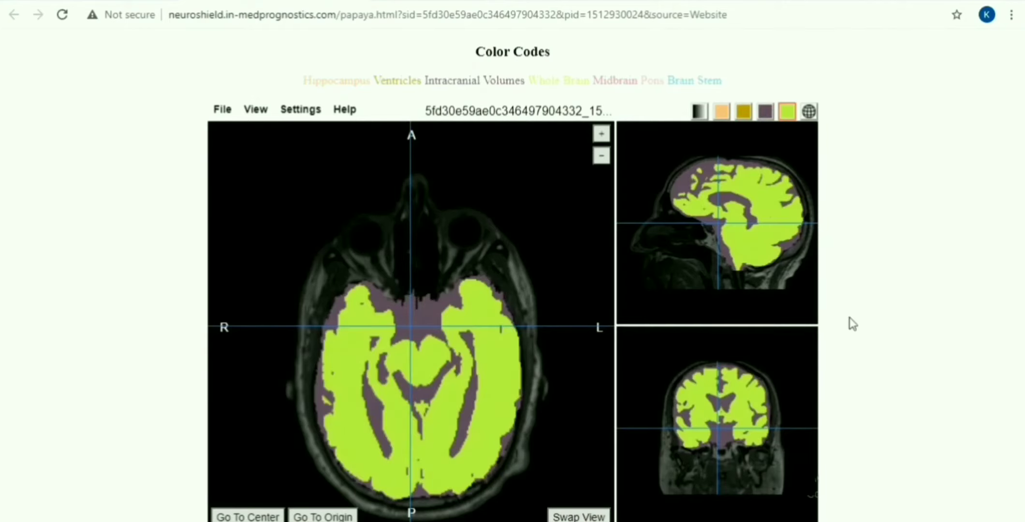
Brighten the base brain scan by lowering the upper limit of its intensity range
click(633, 111)
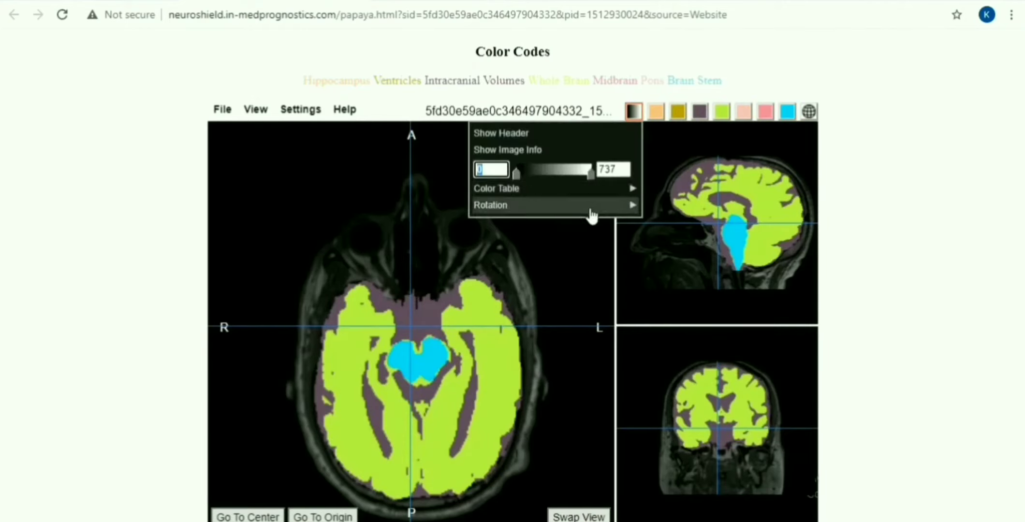
drag(593, 173, 570, 181)
click(585, 292)
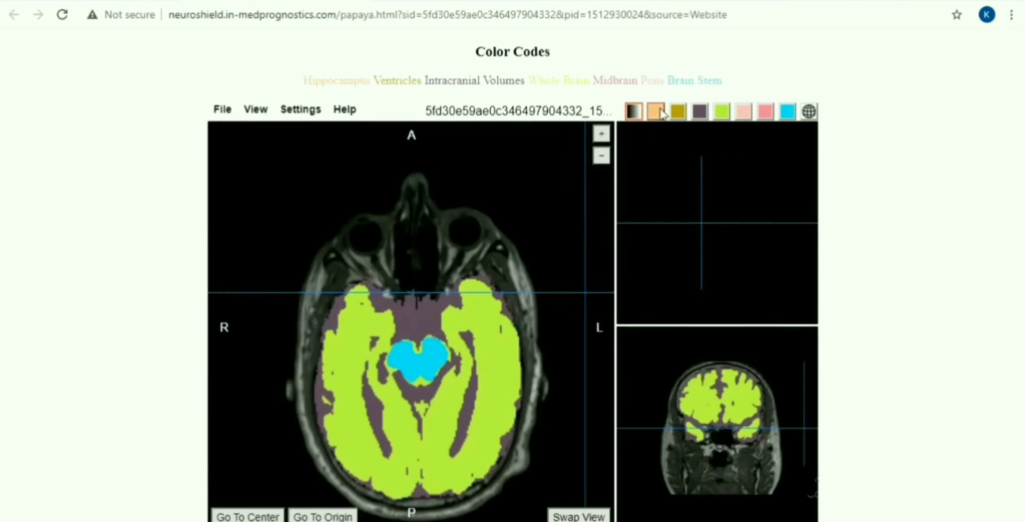
Hide the Hippocampus, Ventricles and Intracranial Volumes overlays on the scan
click(660, 114)
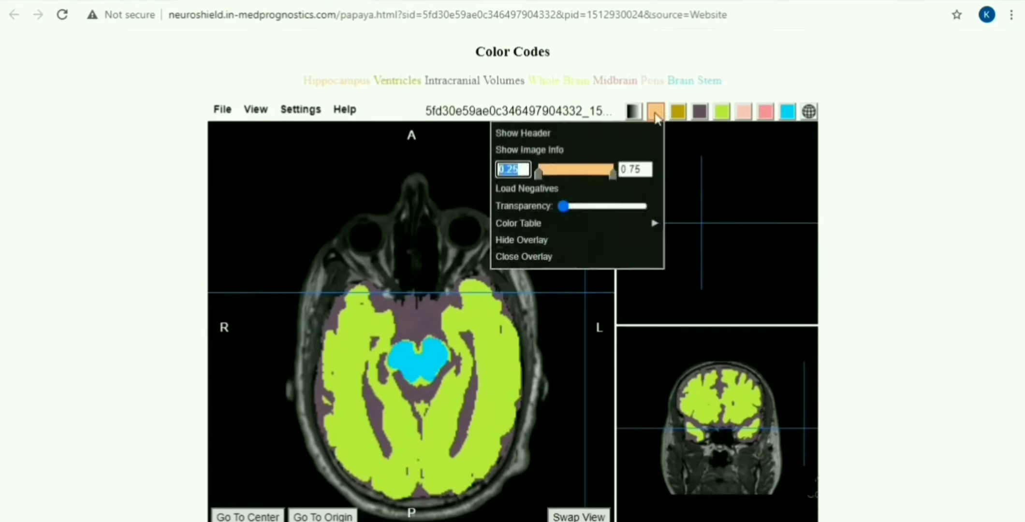
click(562, 240)
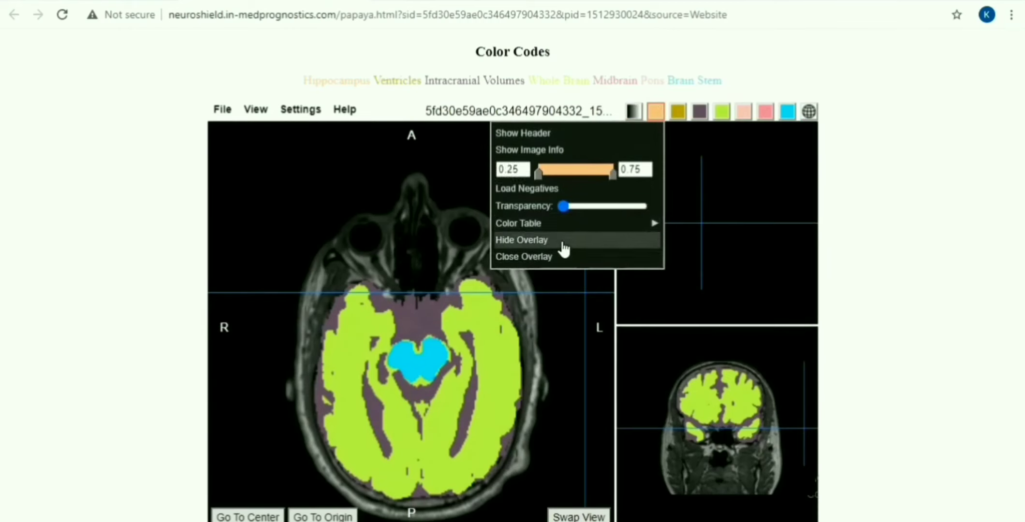
click(679, 112)
click(629, 238)
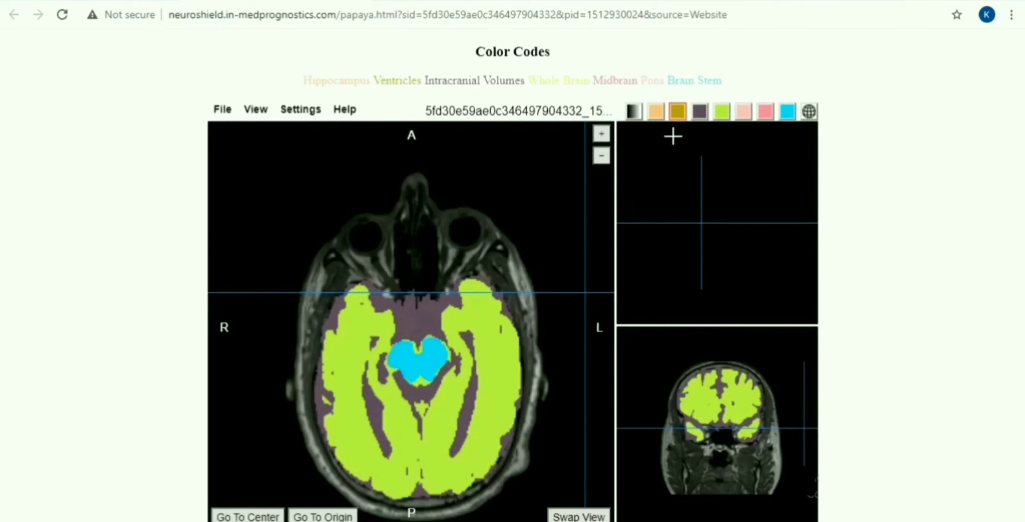
click(698, 111)
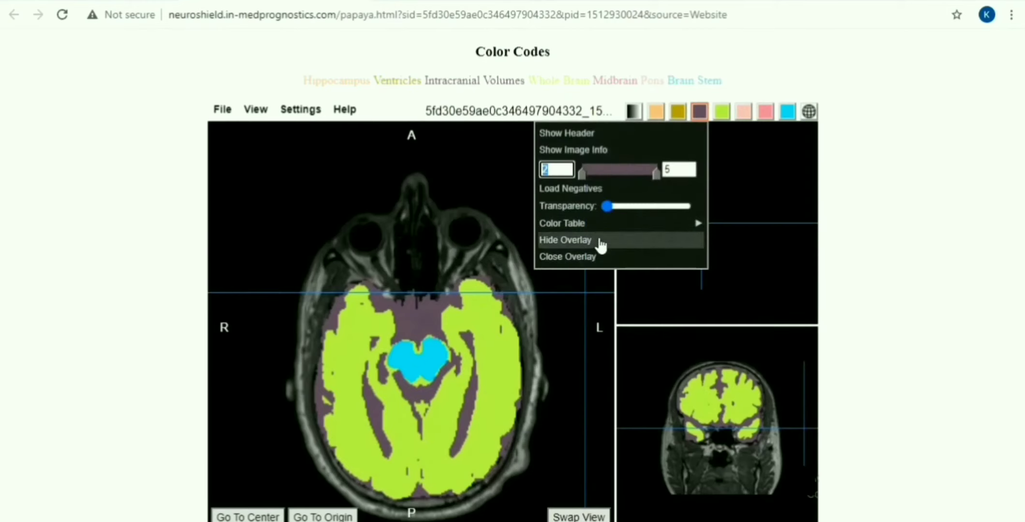
click(599, 242)
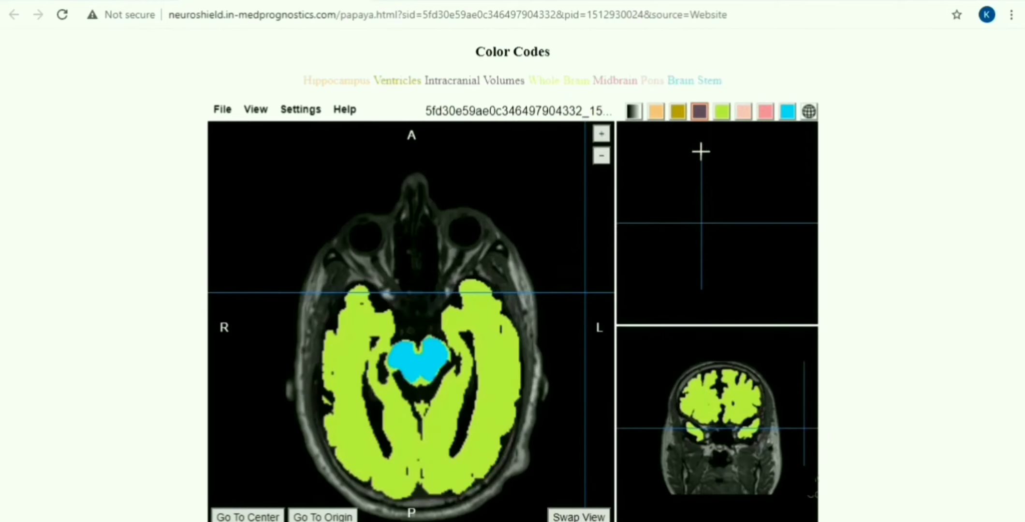
Hide the Midbrain, Pons and Brain Stem overlays so only the whole-brain overlay remains on the scan
click(744, 112)
click(657, 243)
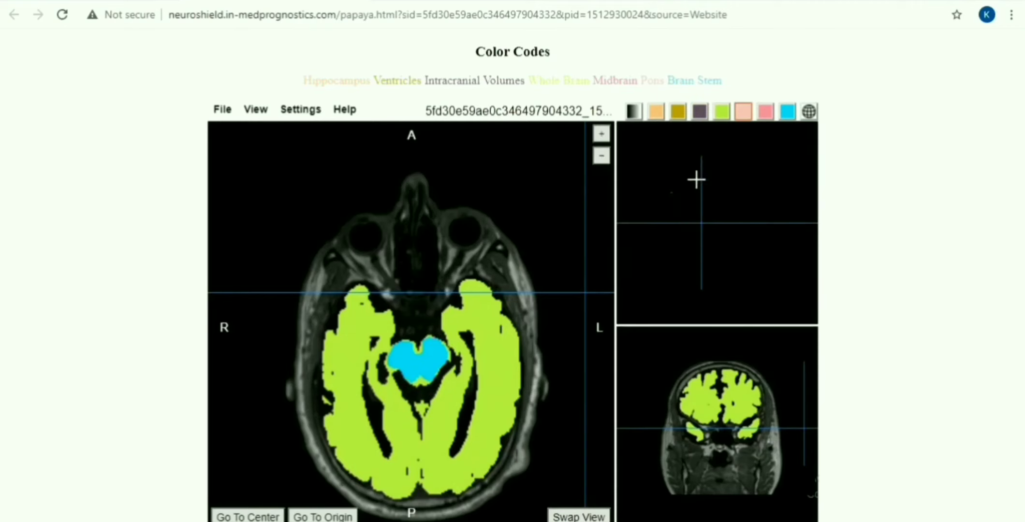
click(758, 117)
click(664, 240)
click(787, 111)
click(690, 241)
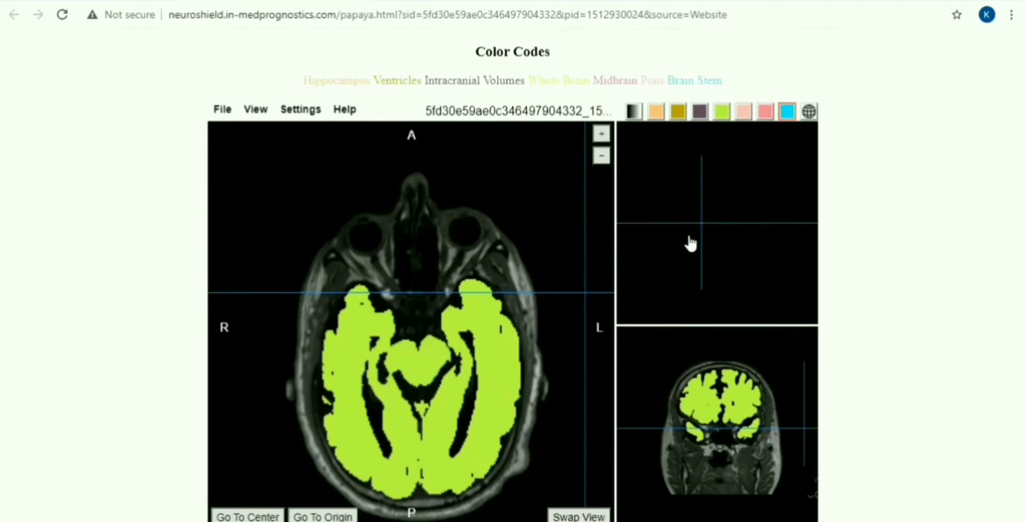
Set the Whole Brain overlay's transparency to about halfway
click(723, 112)
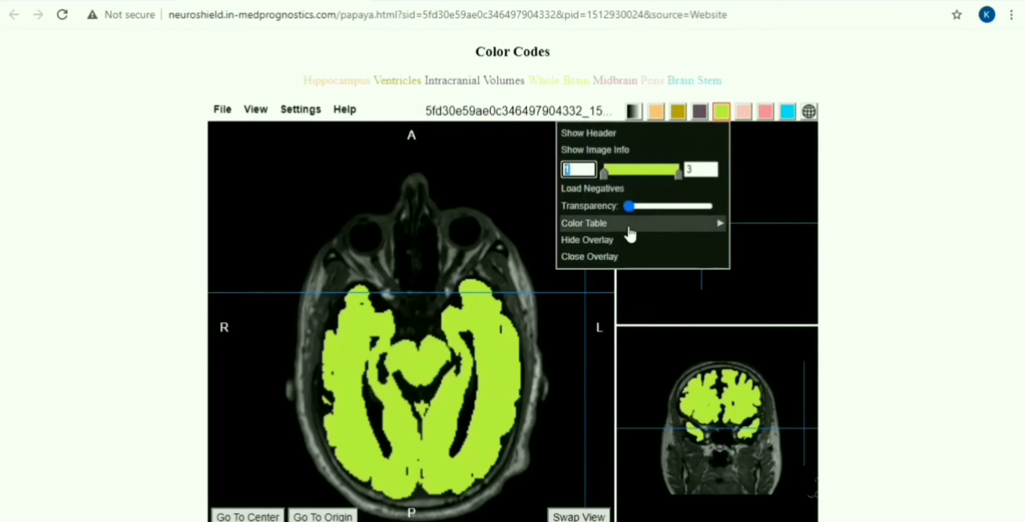
click(630, 207)
drag(644, 210, 665, 210)
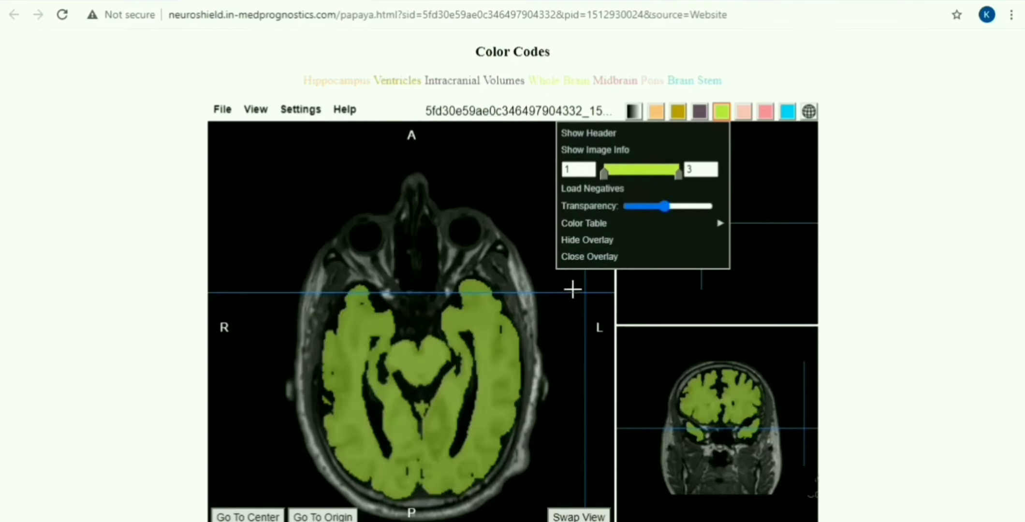
Show the Intracranial Volumes overlay again on a higher axial slice
scroll(552, 313, up, 1)
click(699, 114)
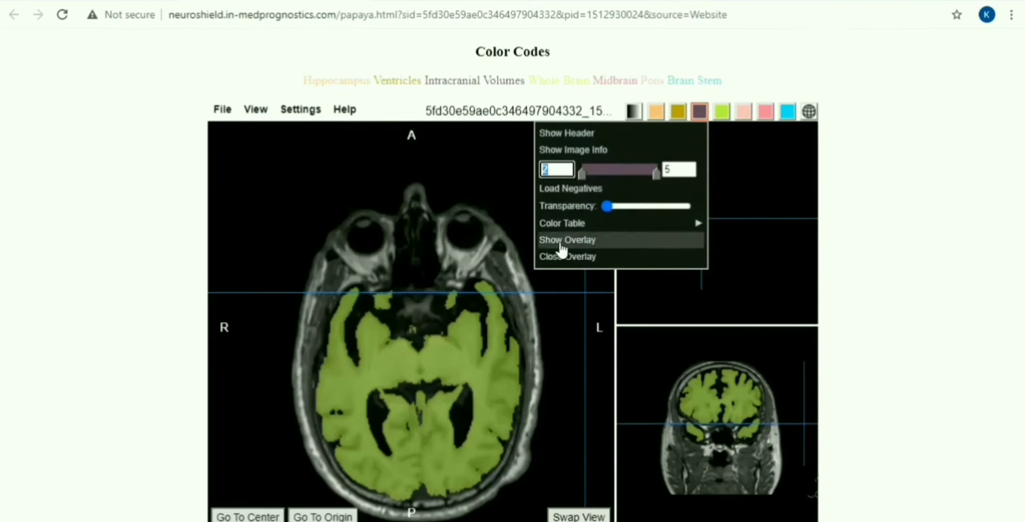
click(590, 246)
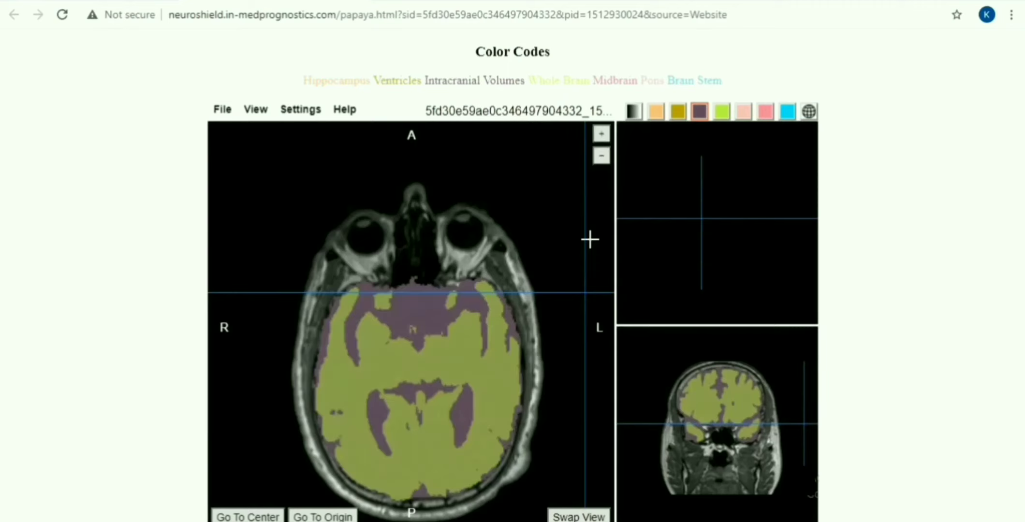
Browse through higher axial slices and swap the main view to the coronal plane and back to axial
scroll(514, 328, up, 6)
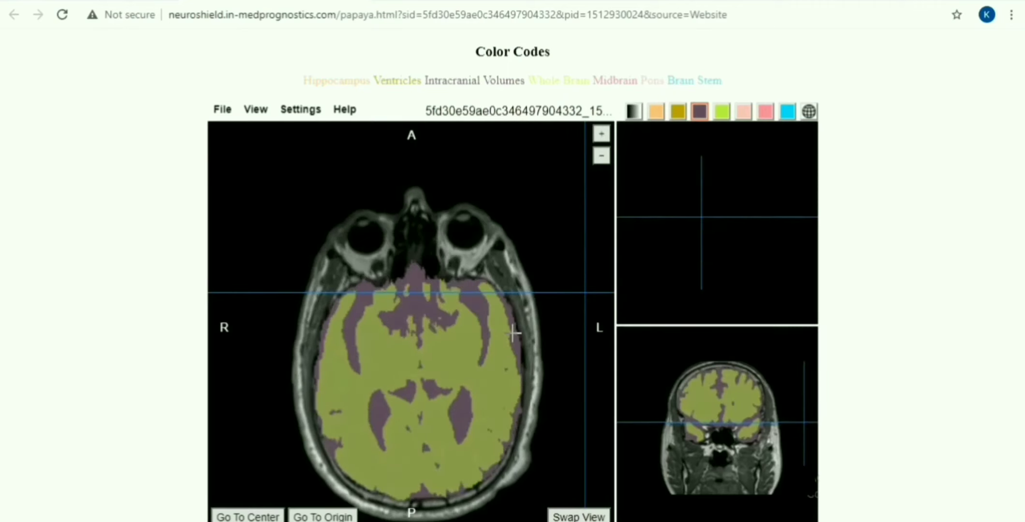
scroll(515, 334, up, 2)
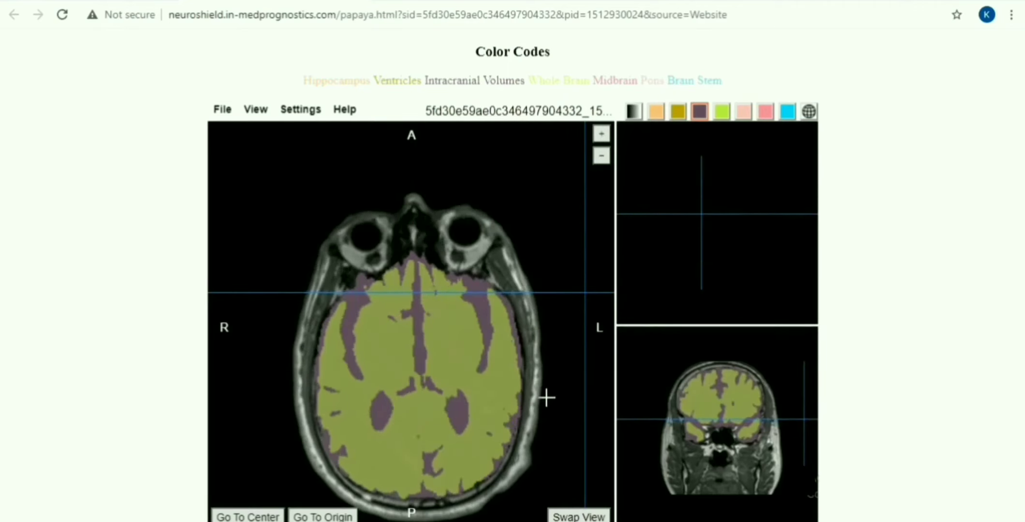
click(564, 518)
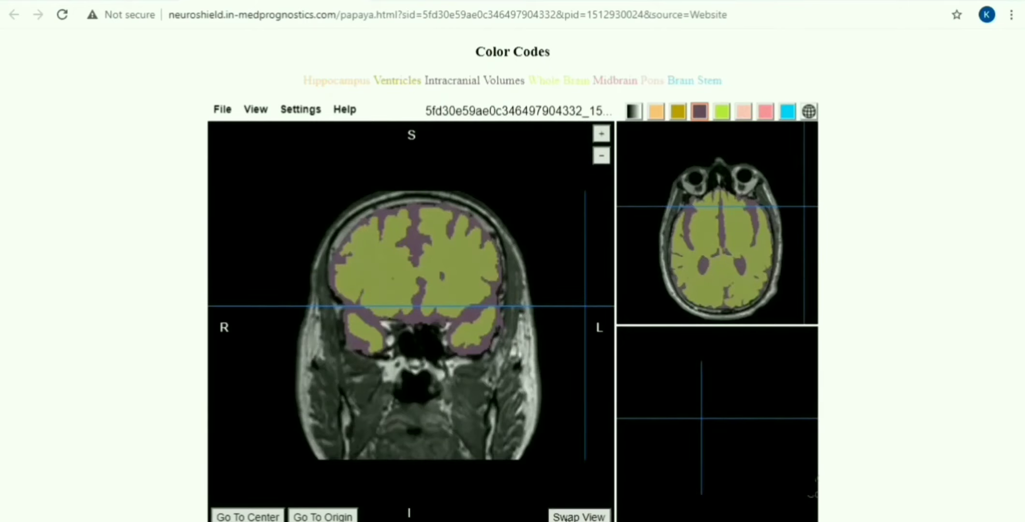
click(573, 516)
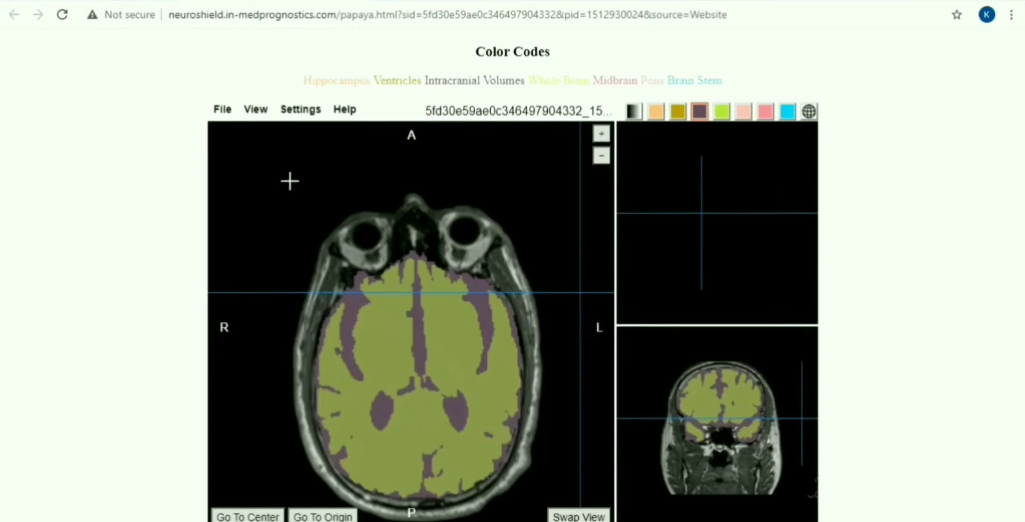
Return to the worklist and open the NeuroShield report of the case with Complete status
click(357, 0)
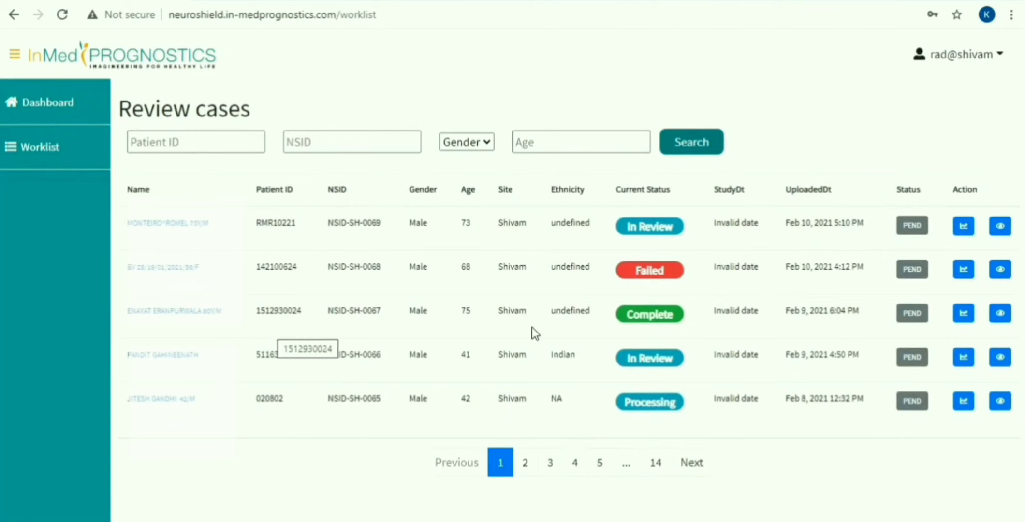
click(964, 314)
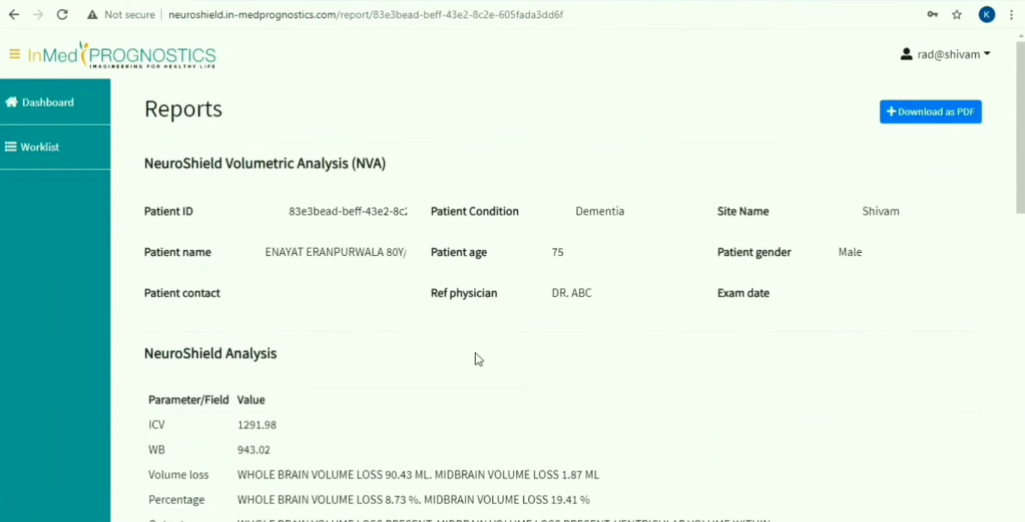
Examine the report's NeuroShield analysis, brain volumetric tables, derived analysis and the How To Read The Report notes
scroll(556, 355, down, 3)
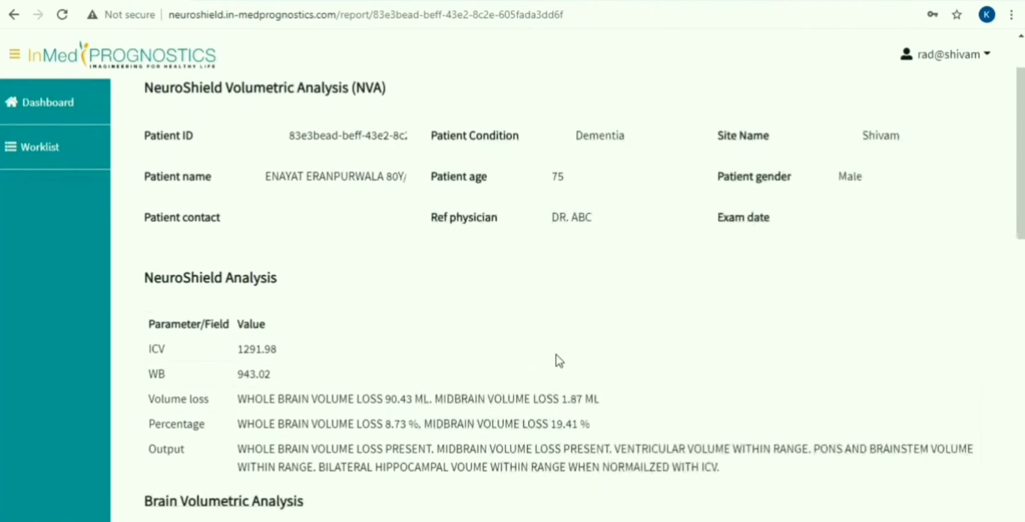
scroll(556, 355, down, 2)
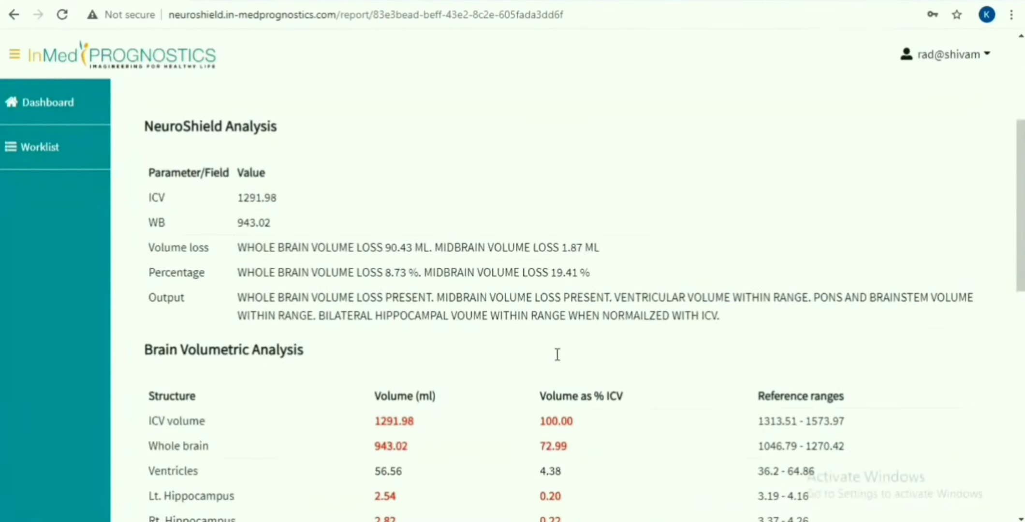
scroll(549, 360, down, 2)
scroll(481, 332, down, 5)
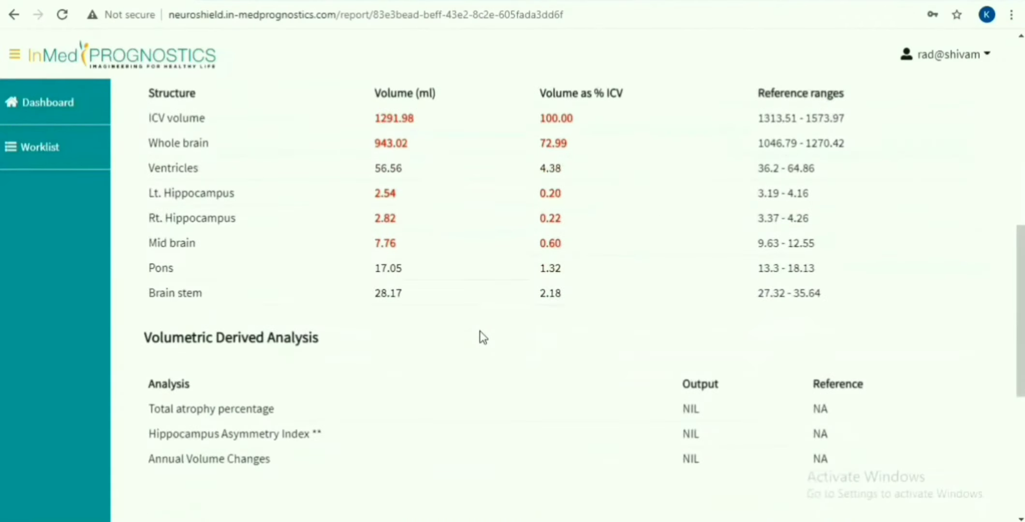
scroll(476, 332, down, 2)
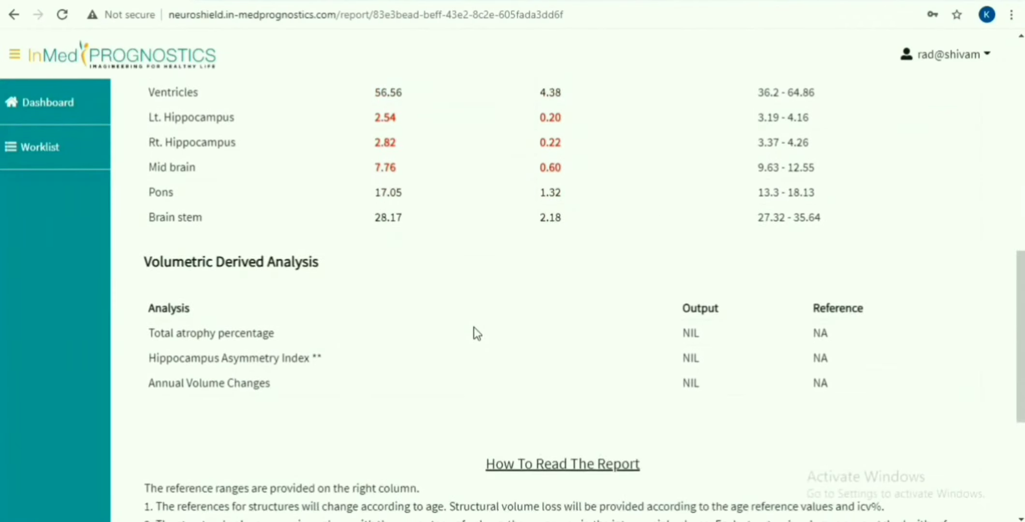
scroll(476, 333, down, 2)
scroll(474, 327, down, 3)
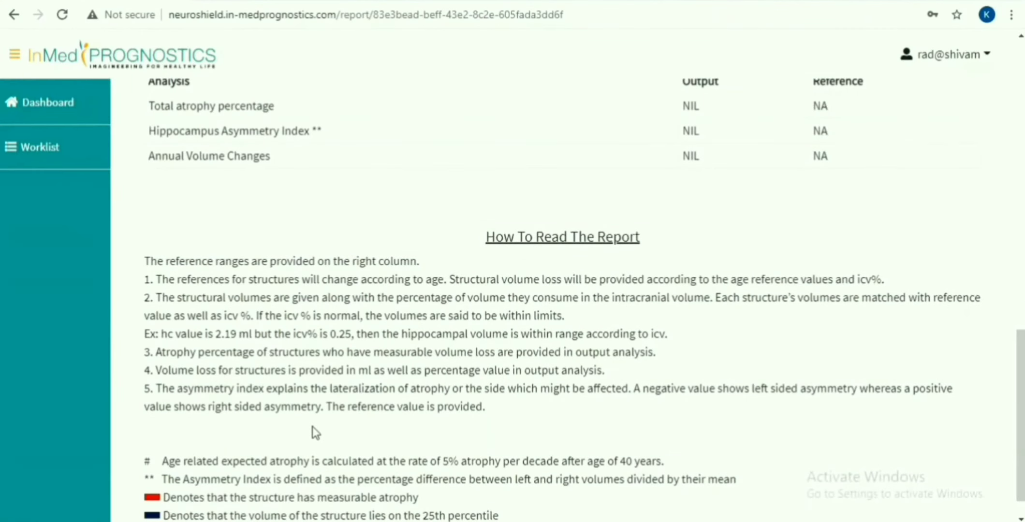
scroll(324, 425, down, 1)
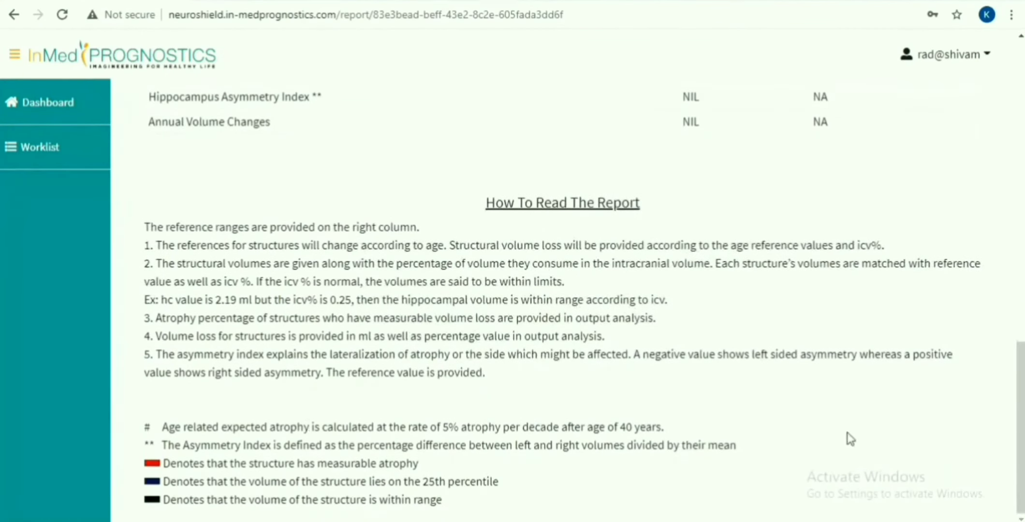
Download the patient's volumetric analysis report as a PDF
scroll(851, 425, up, 8)
scroll(832, 406, up, 9)
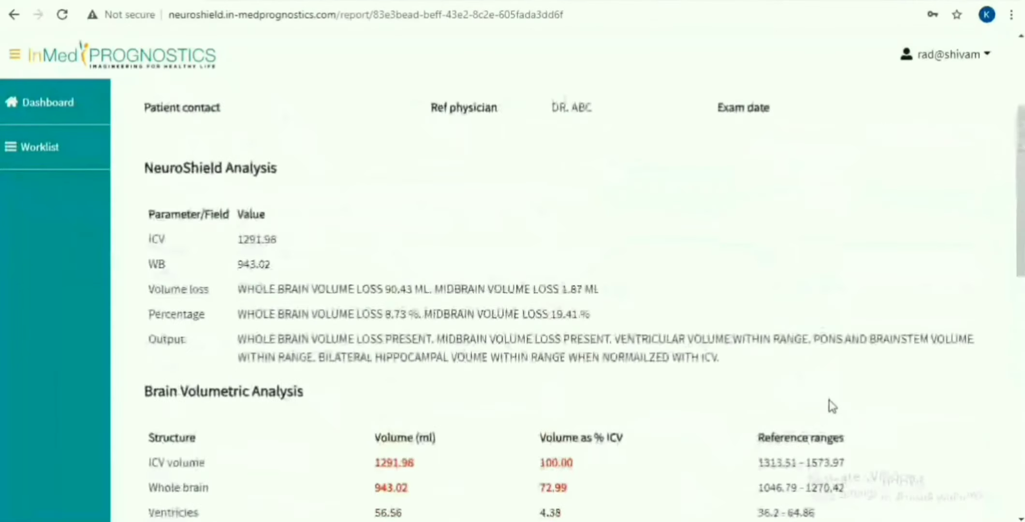
click(933, 113)
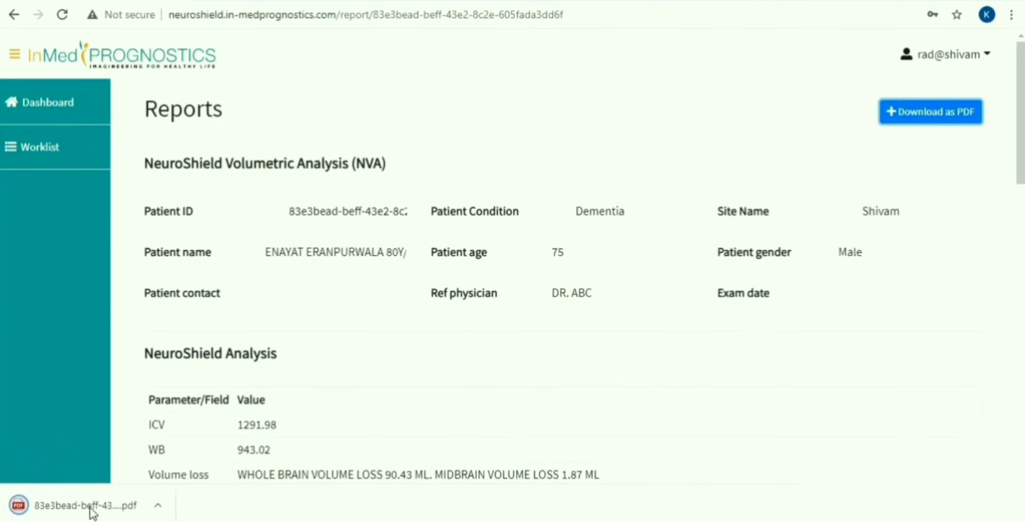
Log out of the radiologist account
click(948, 54)
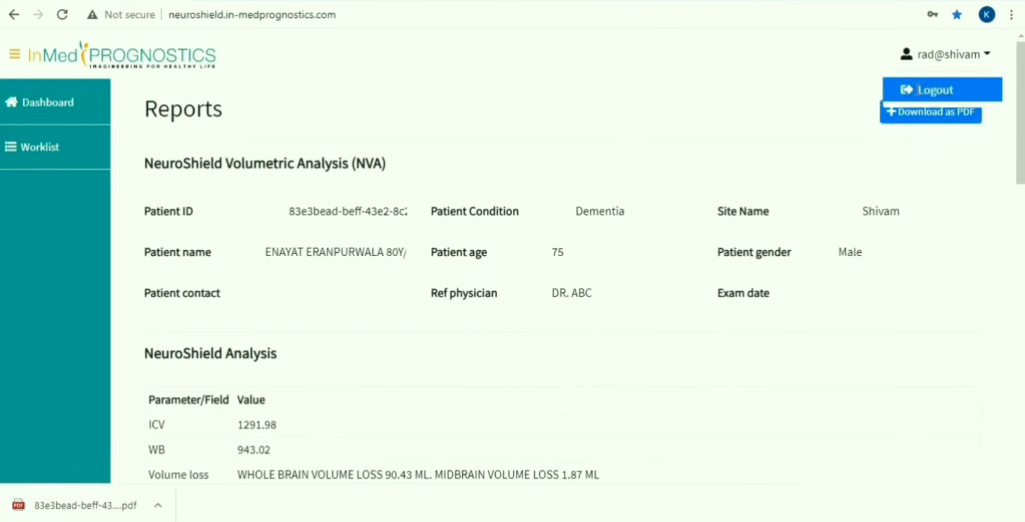
click(906, 96)
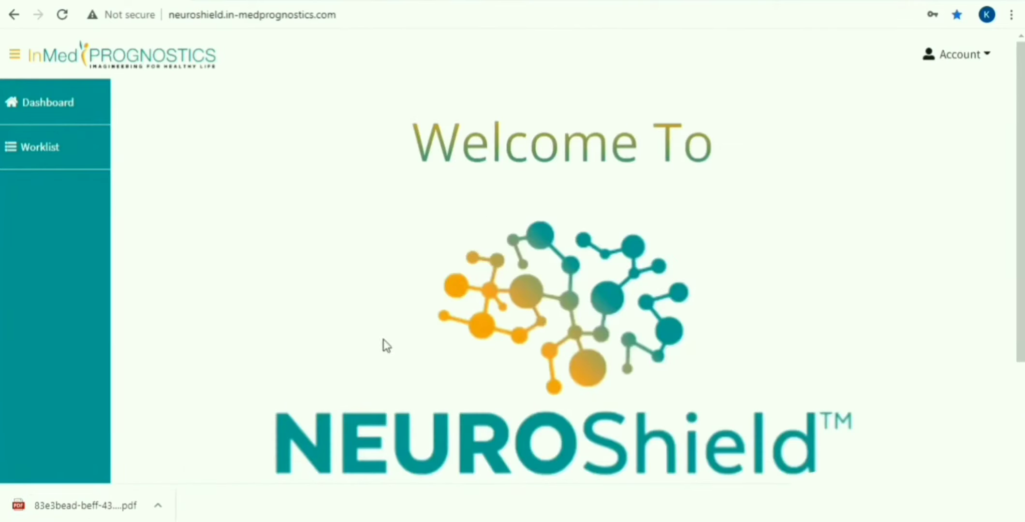